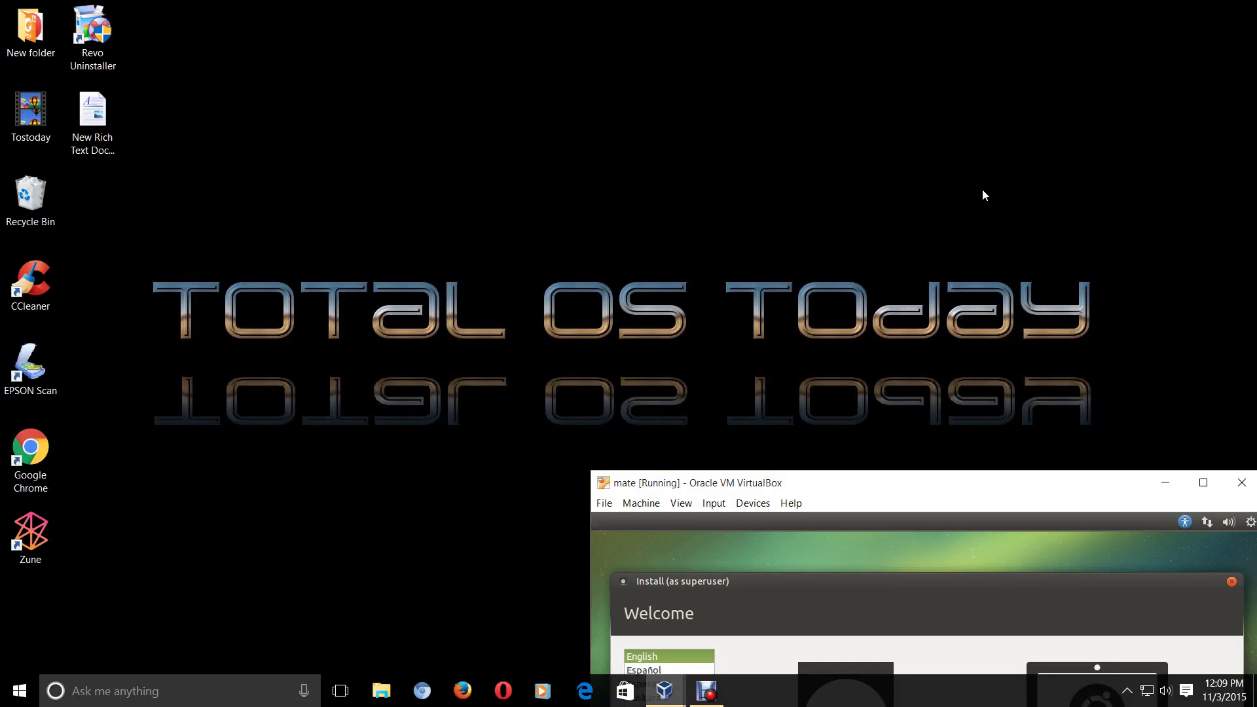
Centre the VirtualBox window, nudge the installer window up, and choose Try Ubuntu MATE
left_click(1017, 483)
left_click_drag(1017, 482, 702, 92)
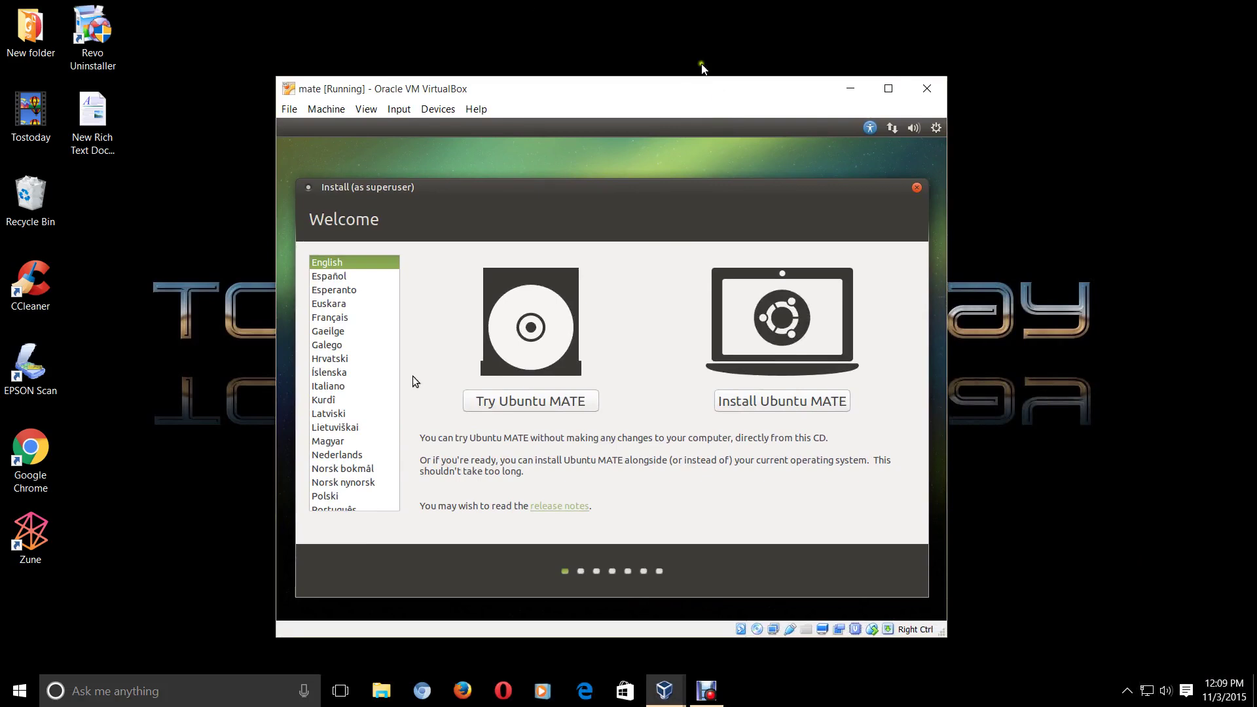
left_click(614, 191)
mouse_move(612, 190)
left_mouse_down()
mouse_move(643, 466)
mouse_move(640, 284)
mouse_move(608, 173)
left_mouse_up()
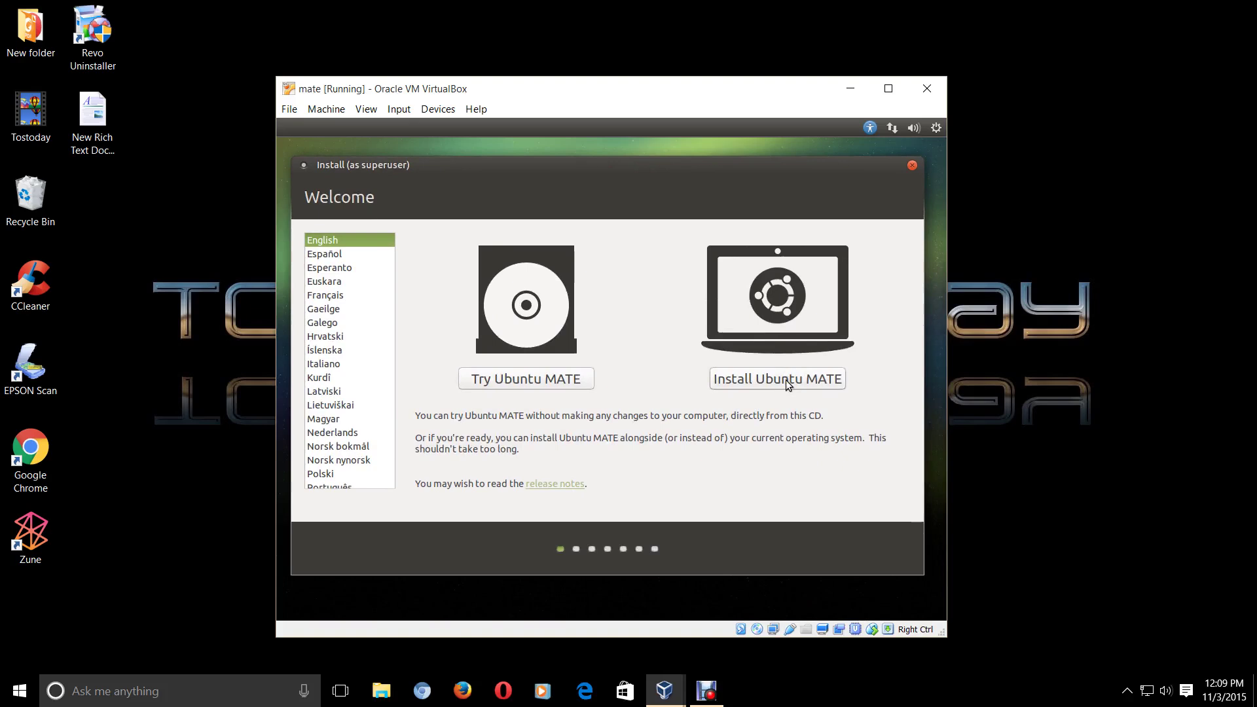
left_click(569, 383)
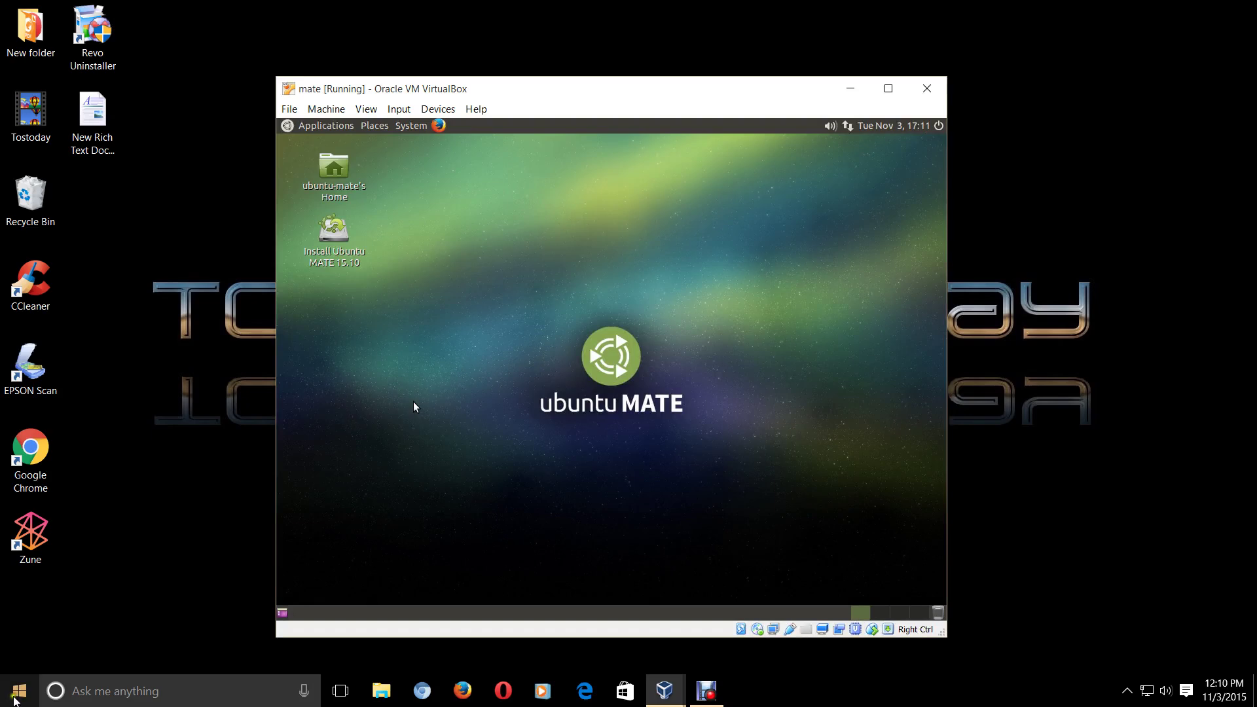
Bring up the host's Win+X quick-link menu and dismiss it while the live session boots
right_click(20, 694)
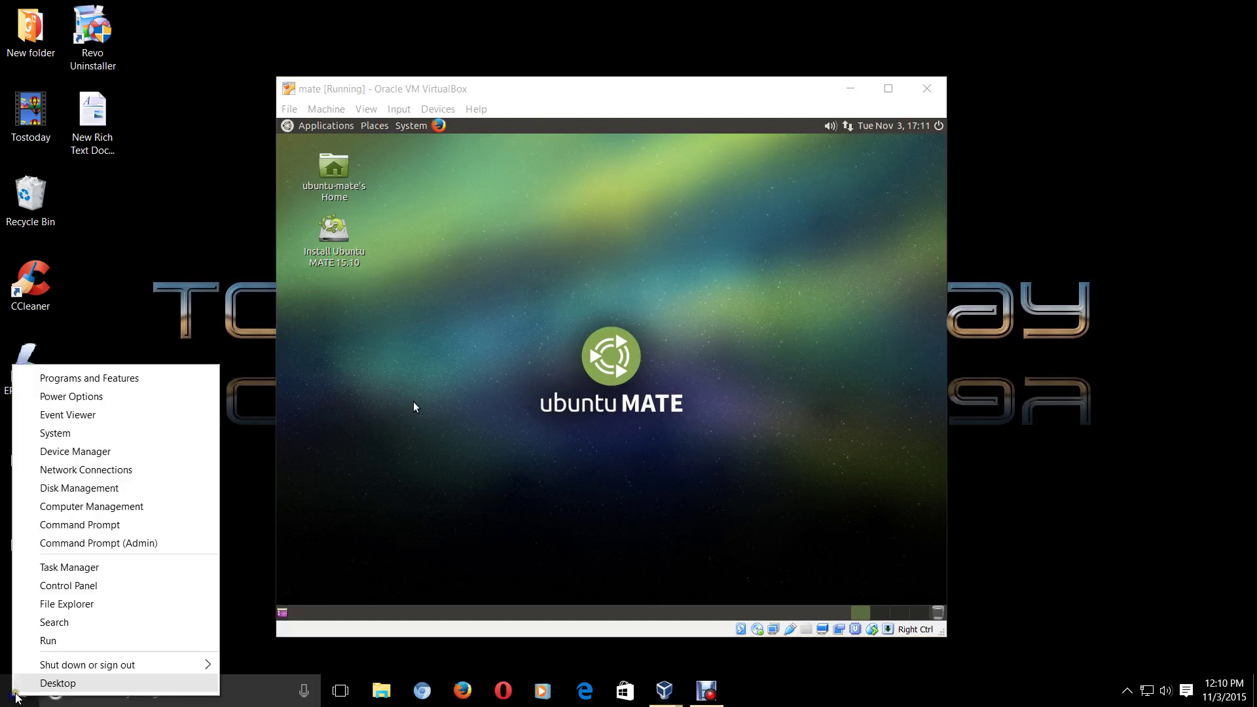
left_click(175, 273)
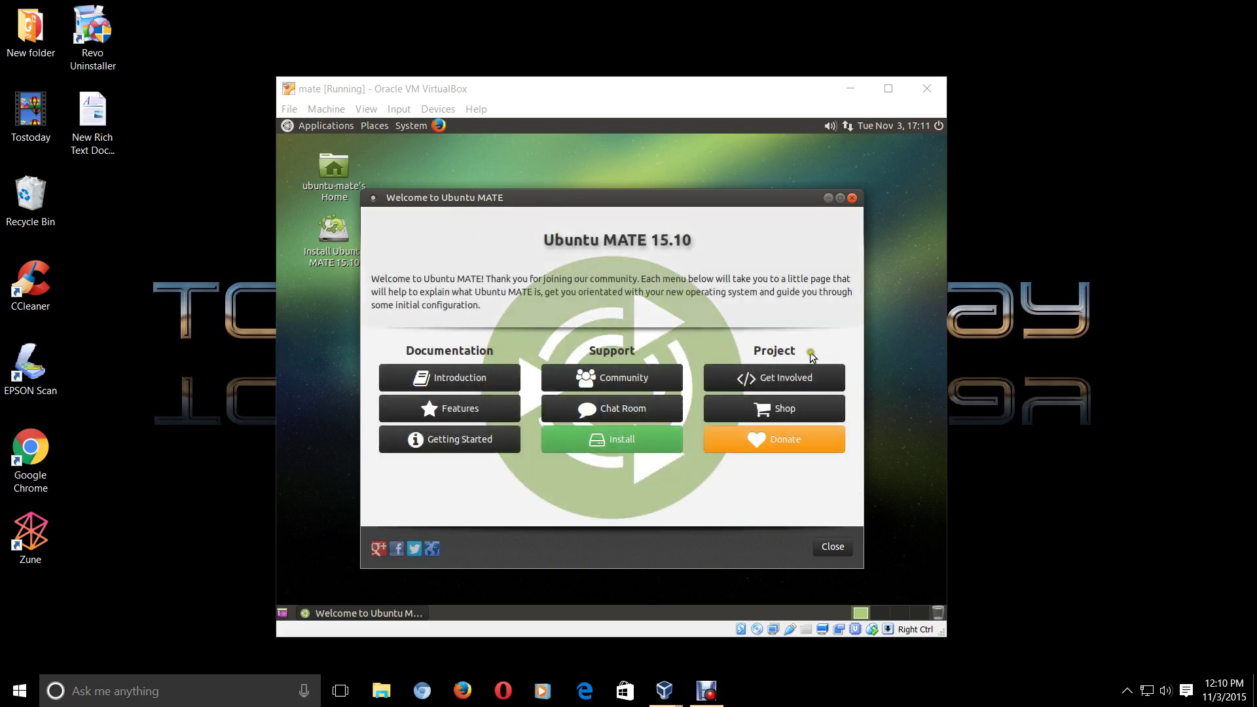
Raise the Welcome window, read its Features page down to Powerful Applications, then close it
left_click_drag(693, 199, 689, 180)
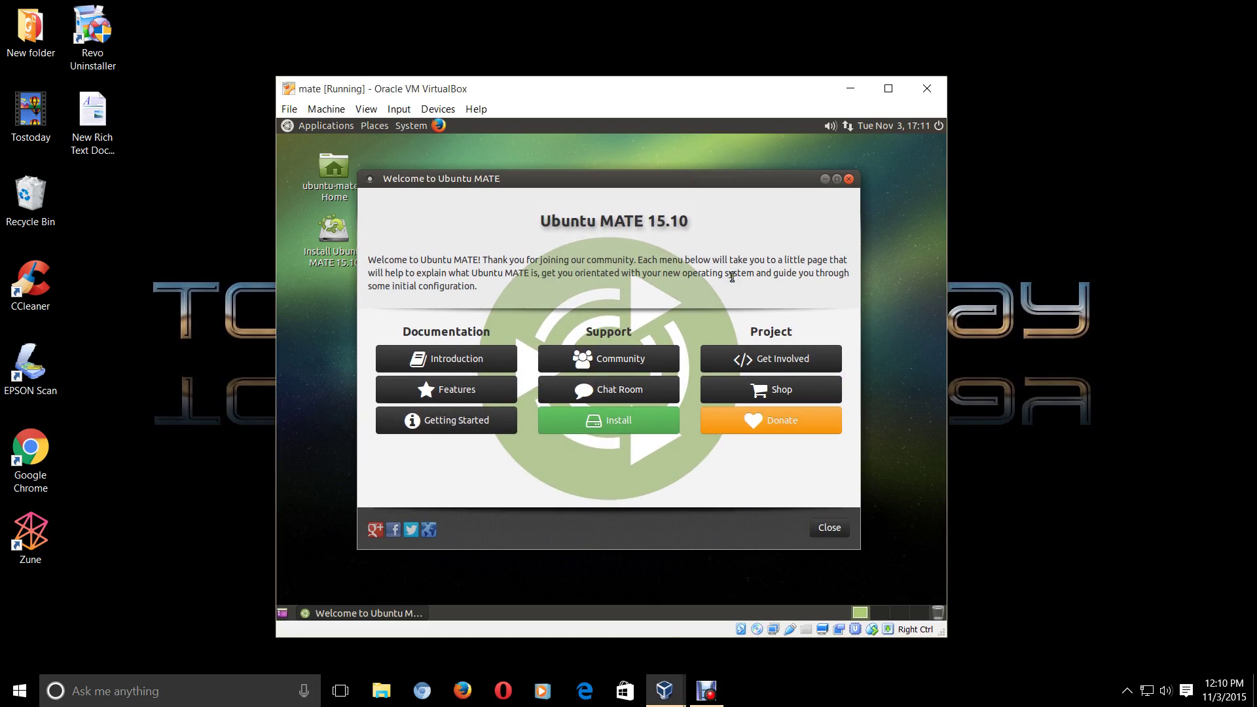
left_click(475, 393)
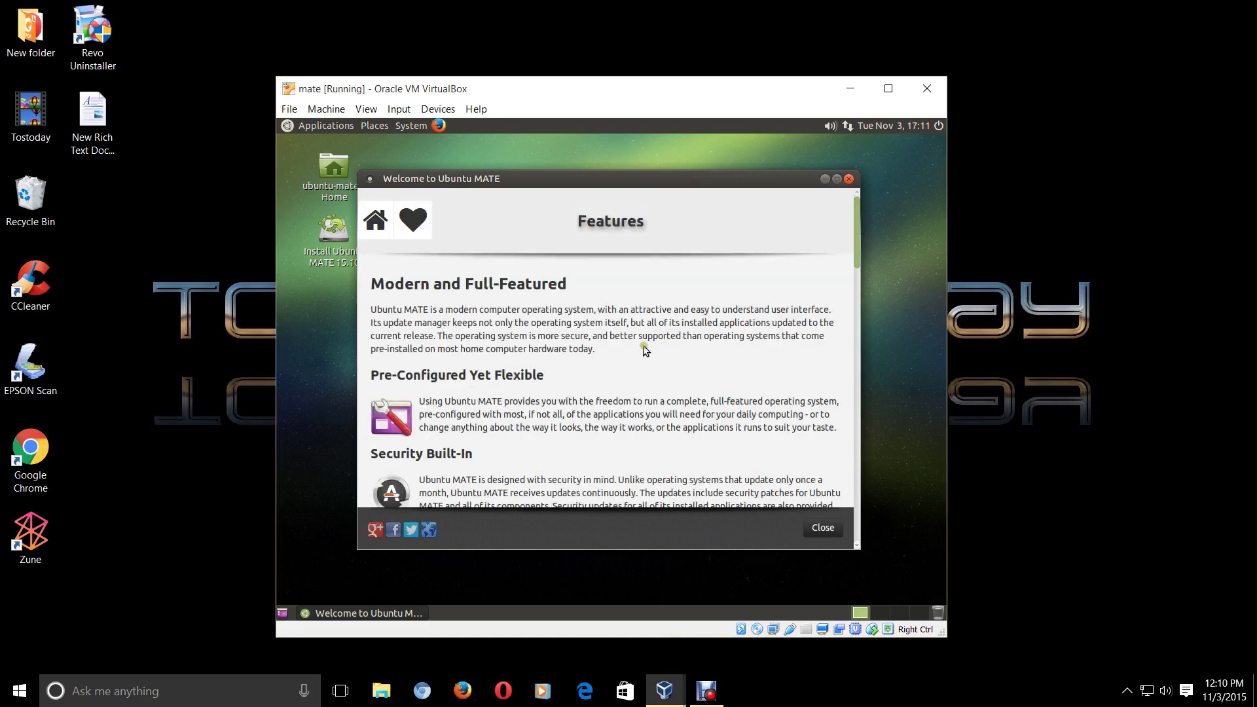
scroll(645, 351, "down", 1)
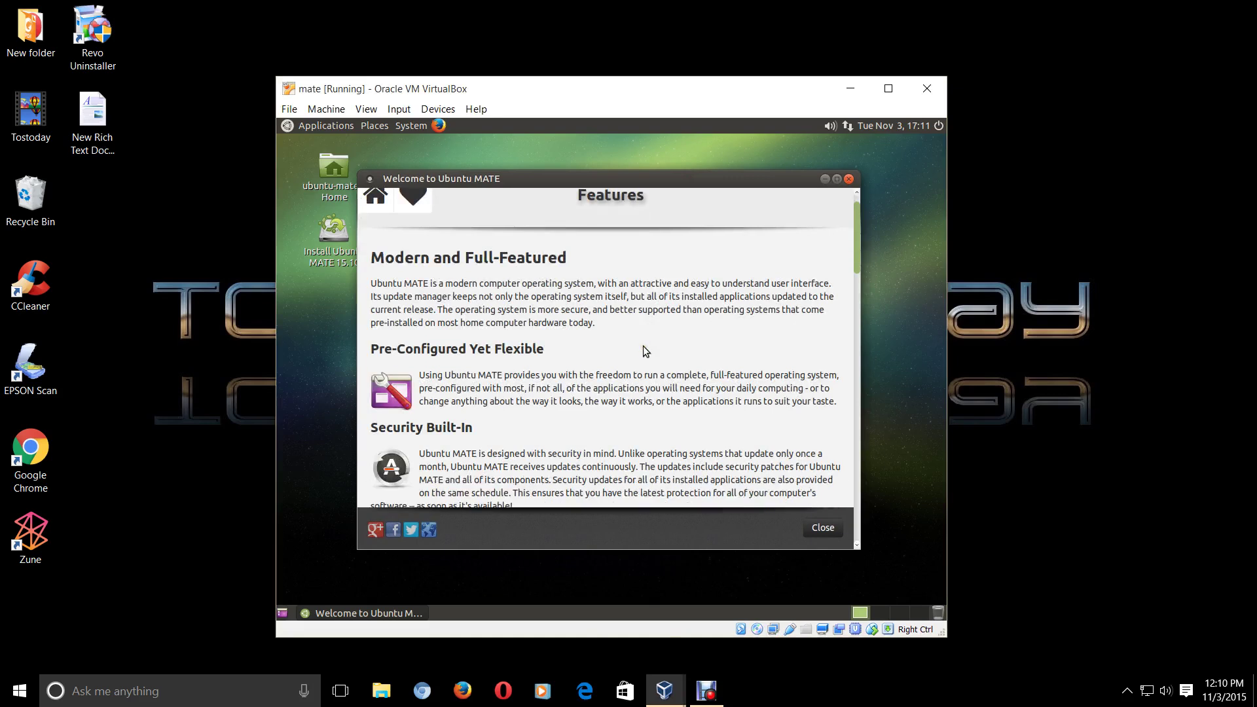
scroll(645, 352, "down", 9)
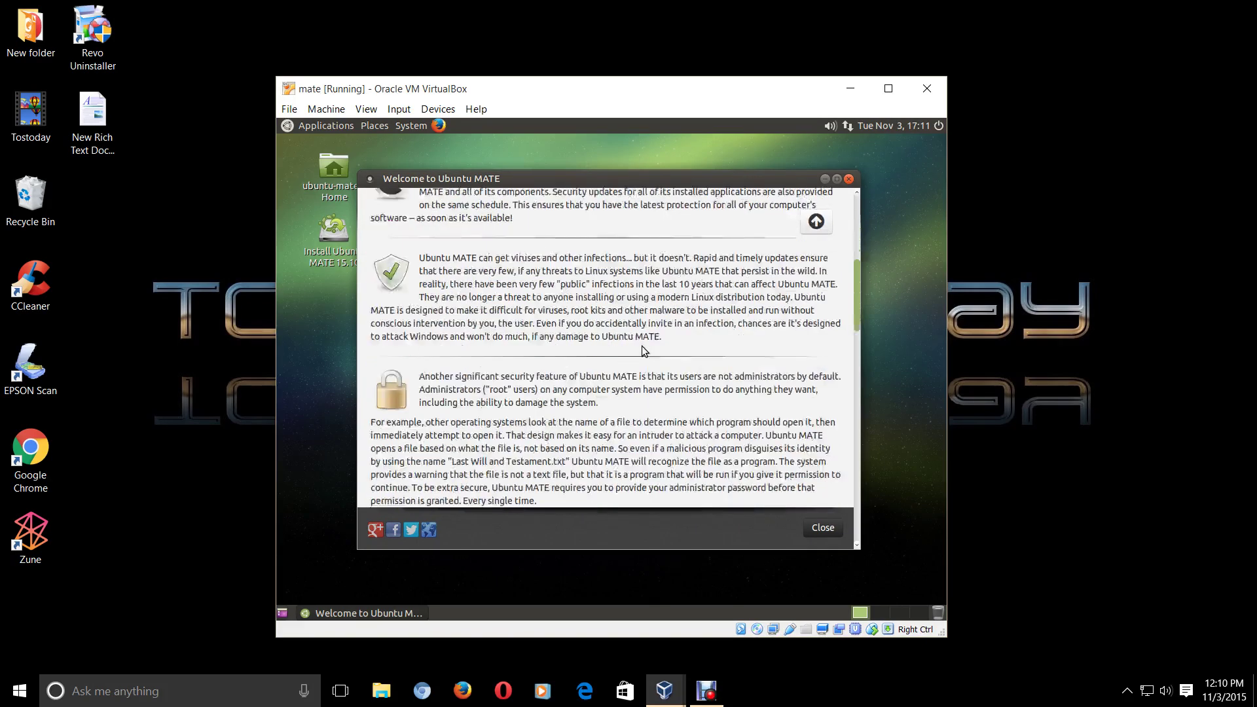
scroll(641, 347, "down", 4)
scroll(644, 347, "down", 8)
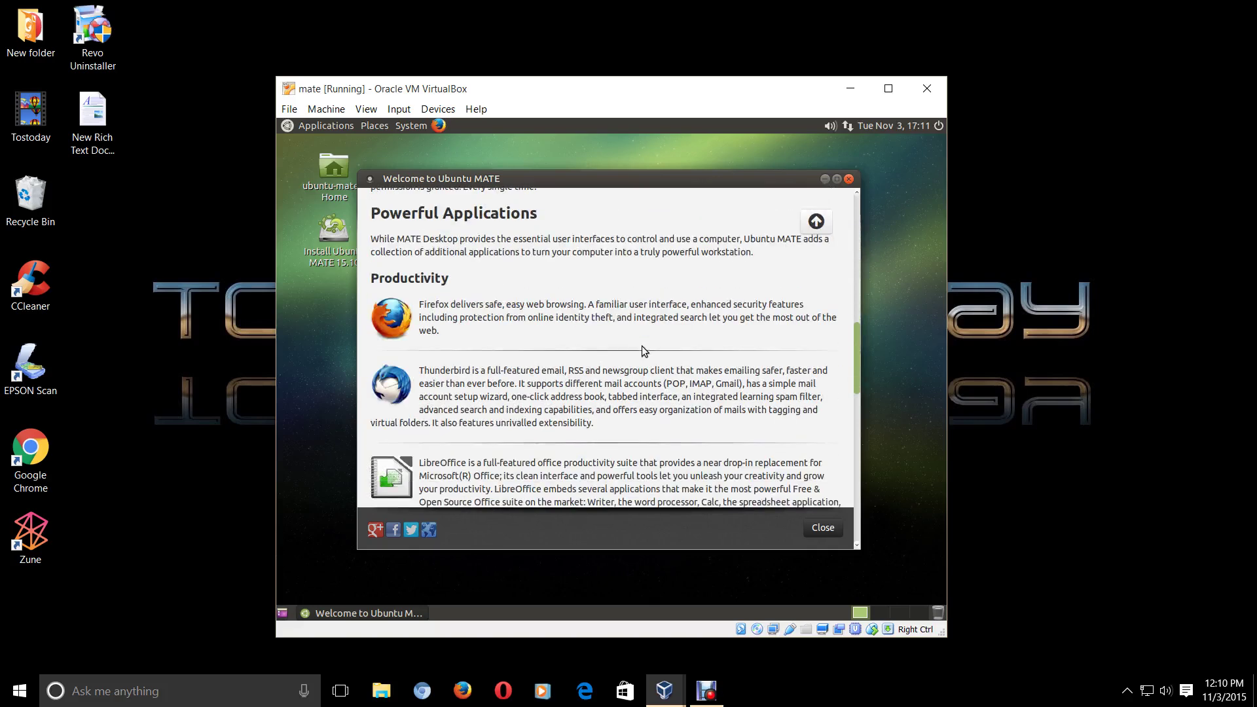
left_click(821, 529)
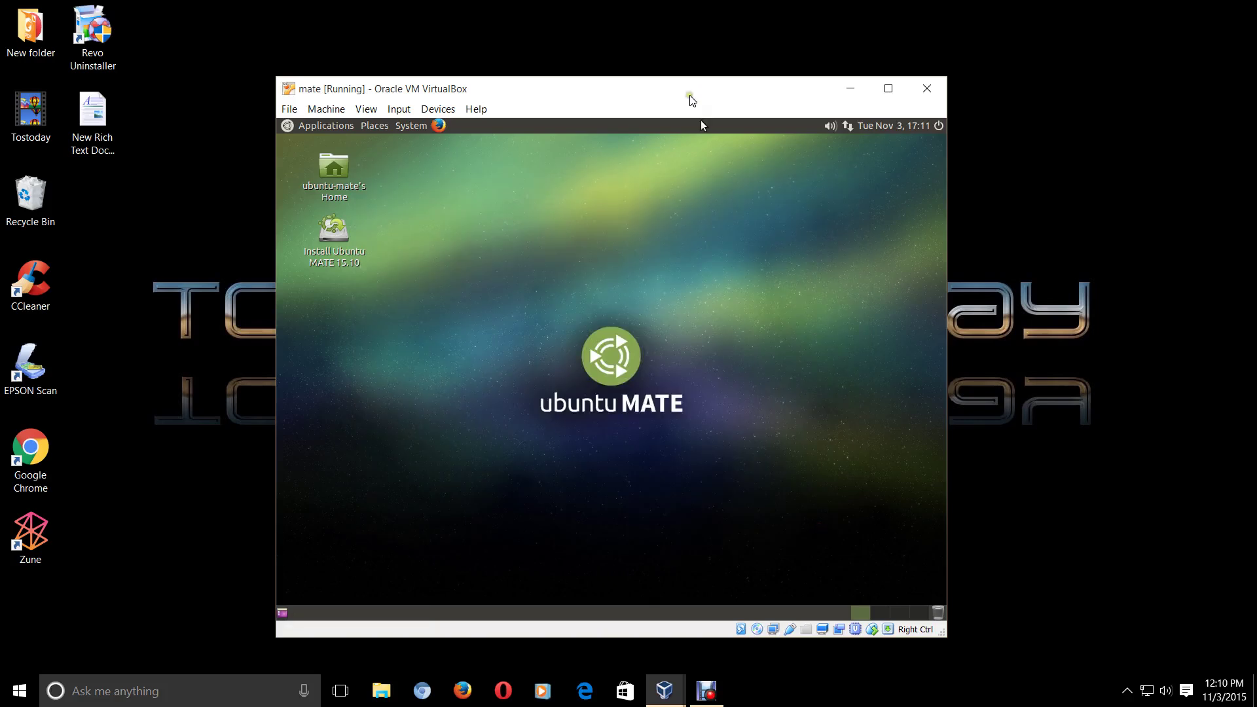
Open Change Desktop Background from the desktop menu, view the wallpapers, then close Appearance Preferences
left_click_drag(691, 96, 681, 87)
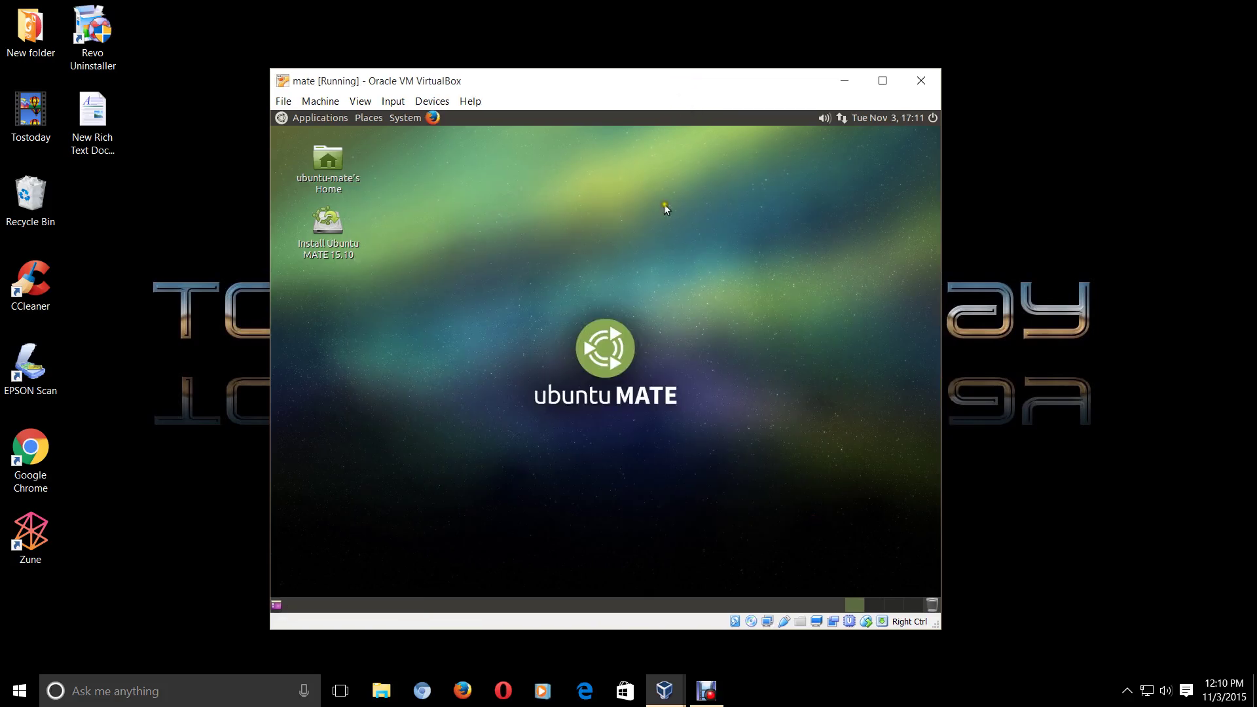
right_click(536, 246)
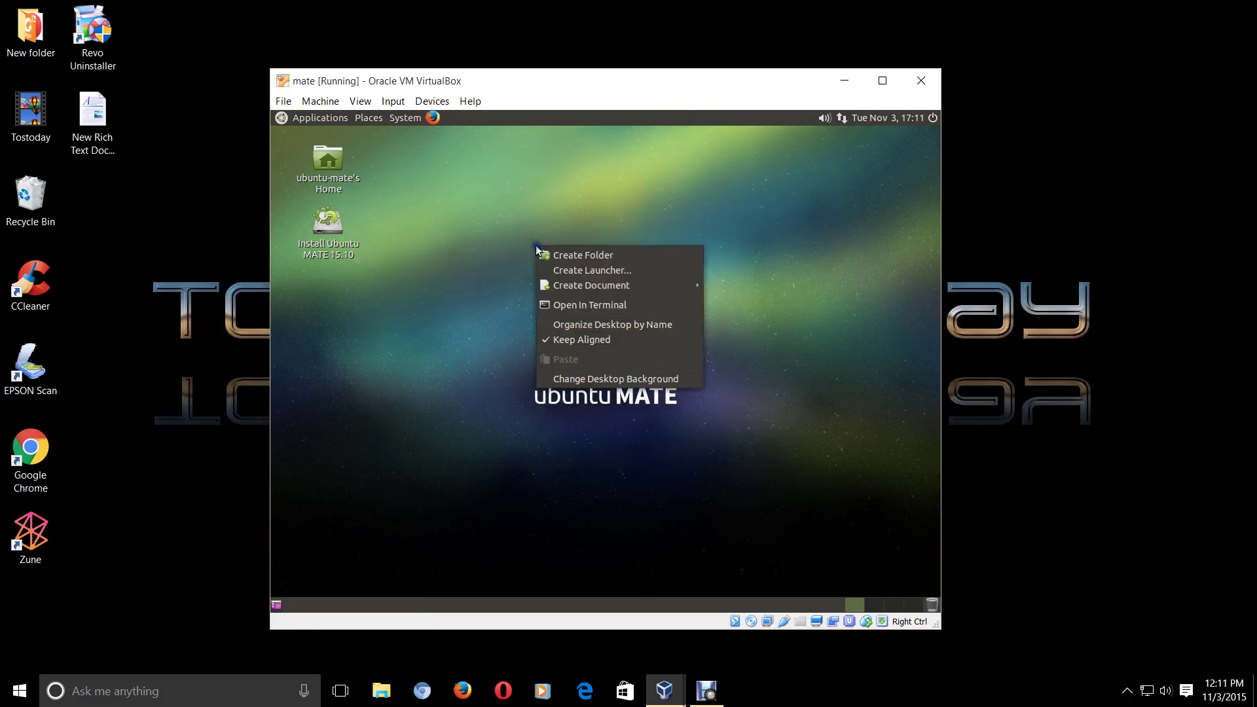
left_click(615, 378)
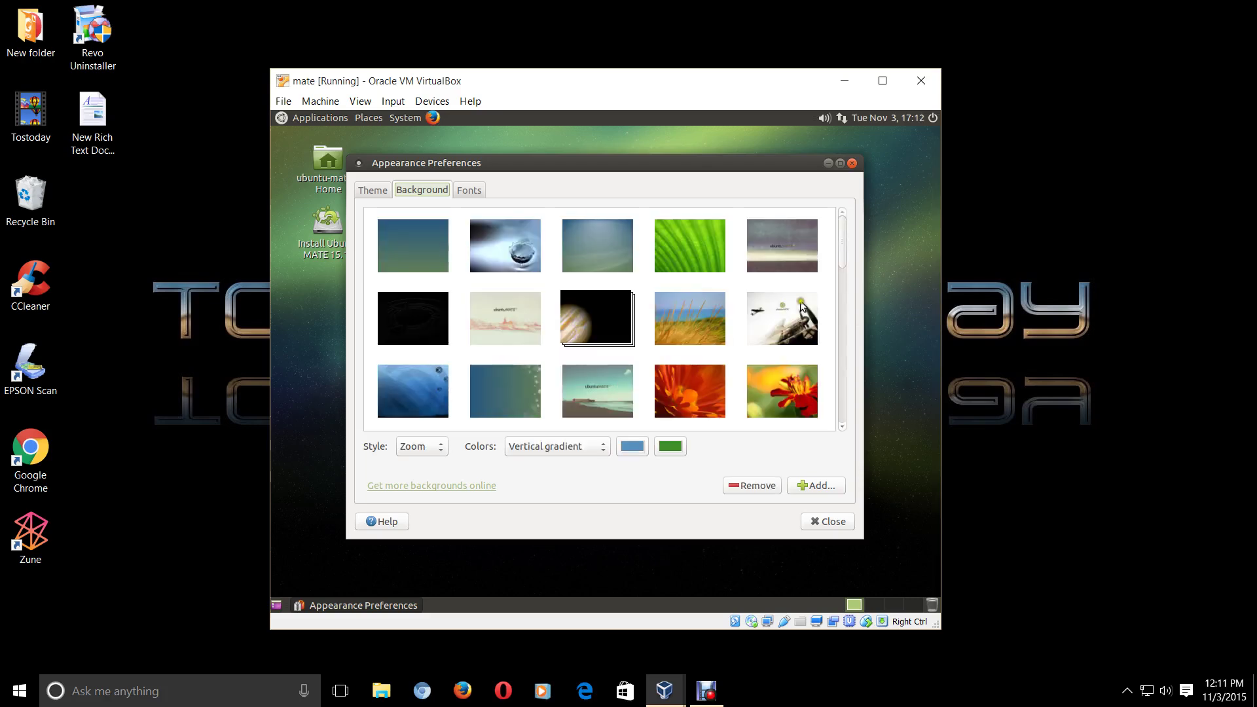
left_click(832, 523)
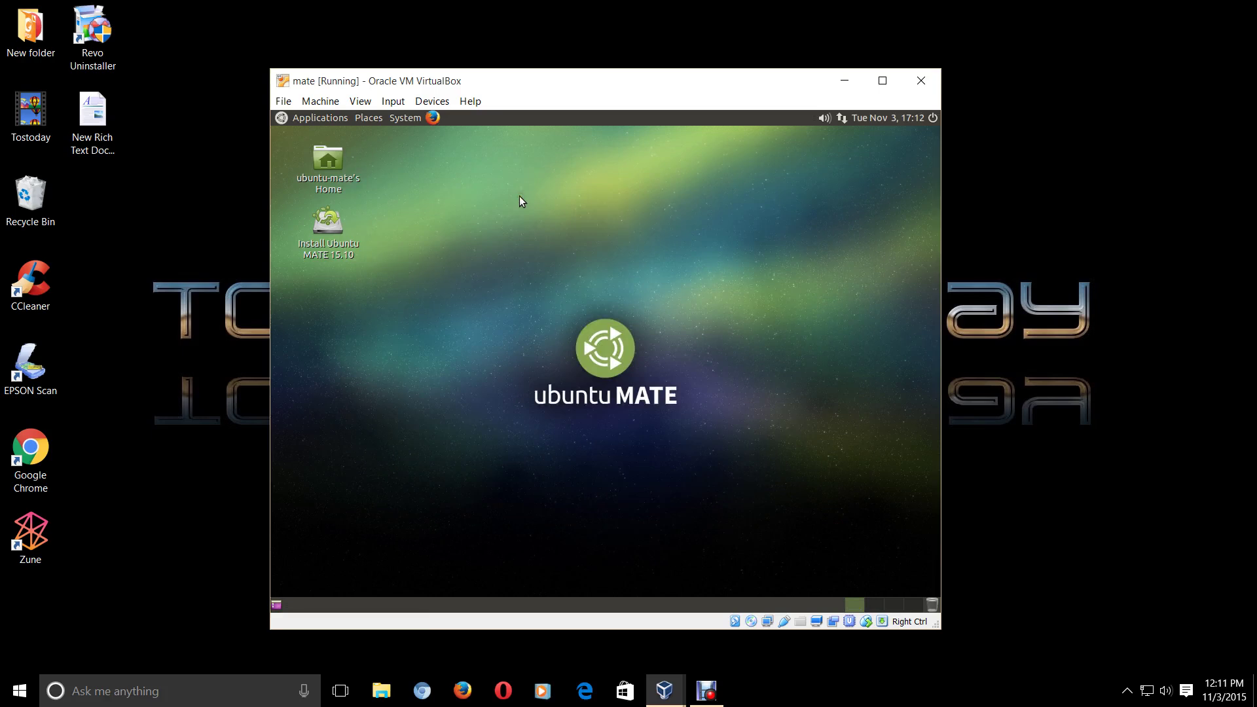
right_click(1065, 192)
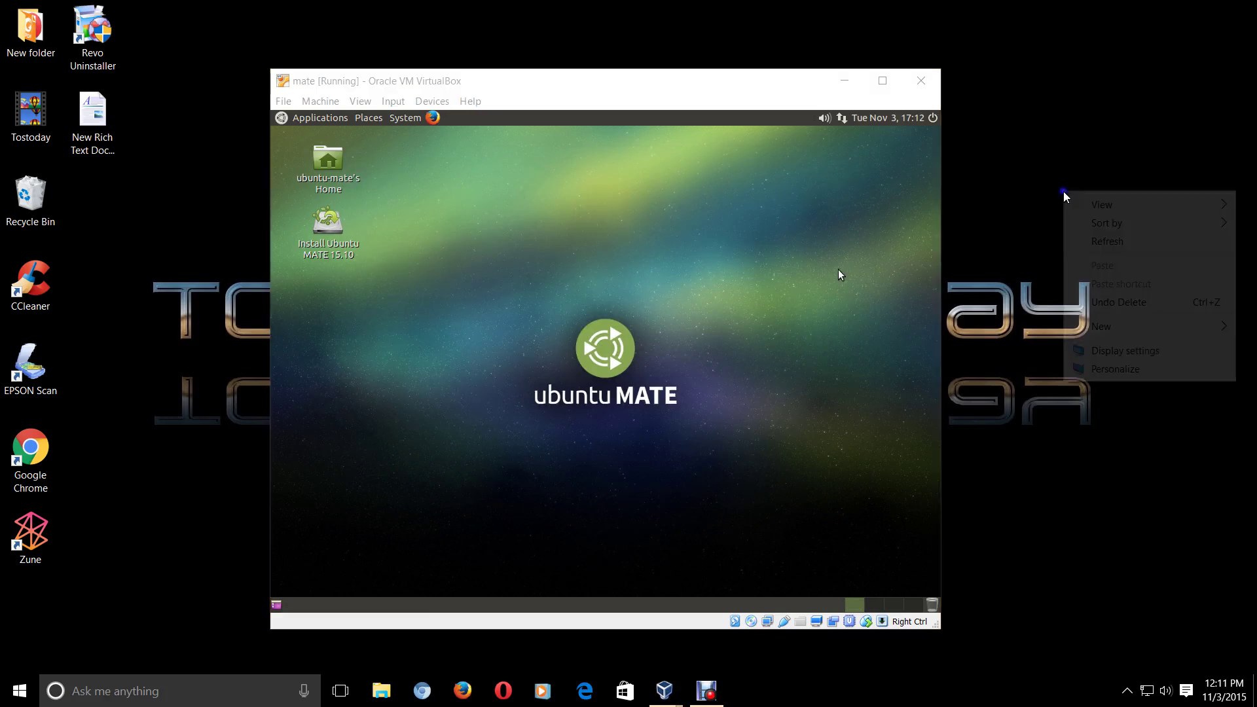
left_click(1062, 122)
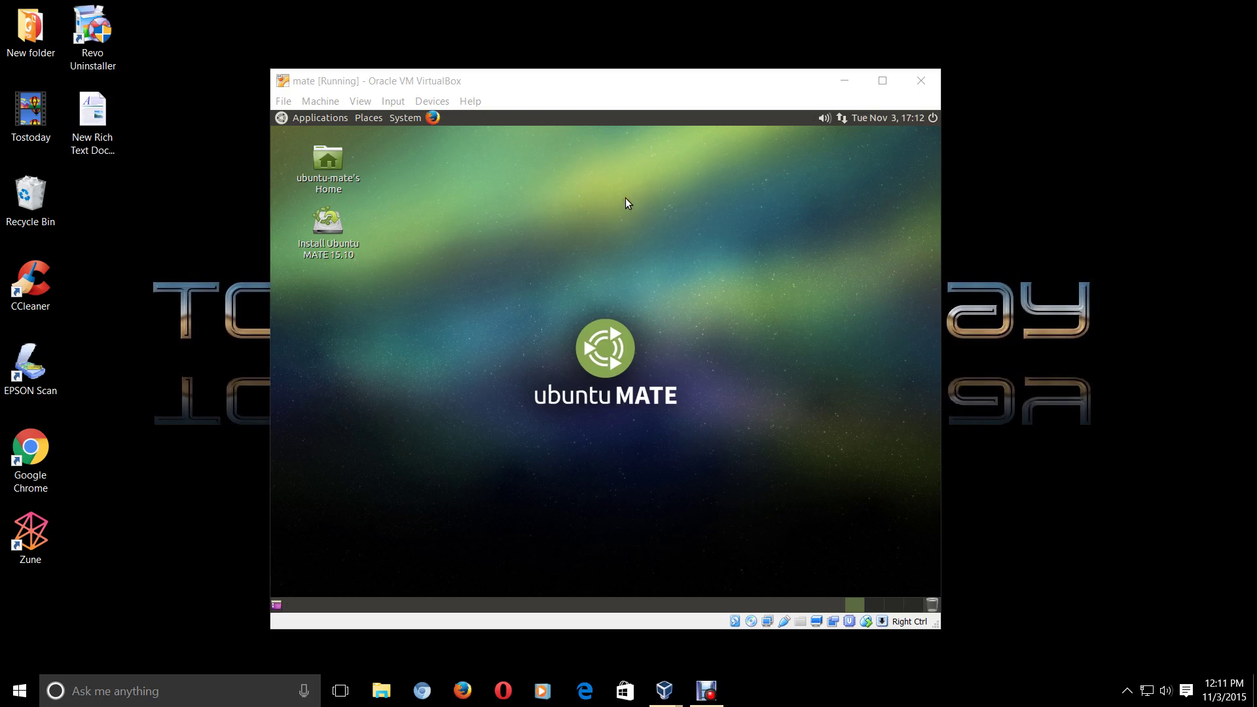
right_click(661, 119)
Pick Main Menu in the Add to Panel list, add it, and close the list
left_click(669, 129)
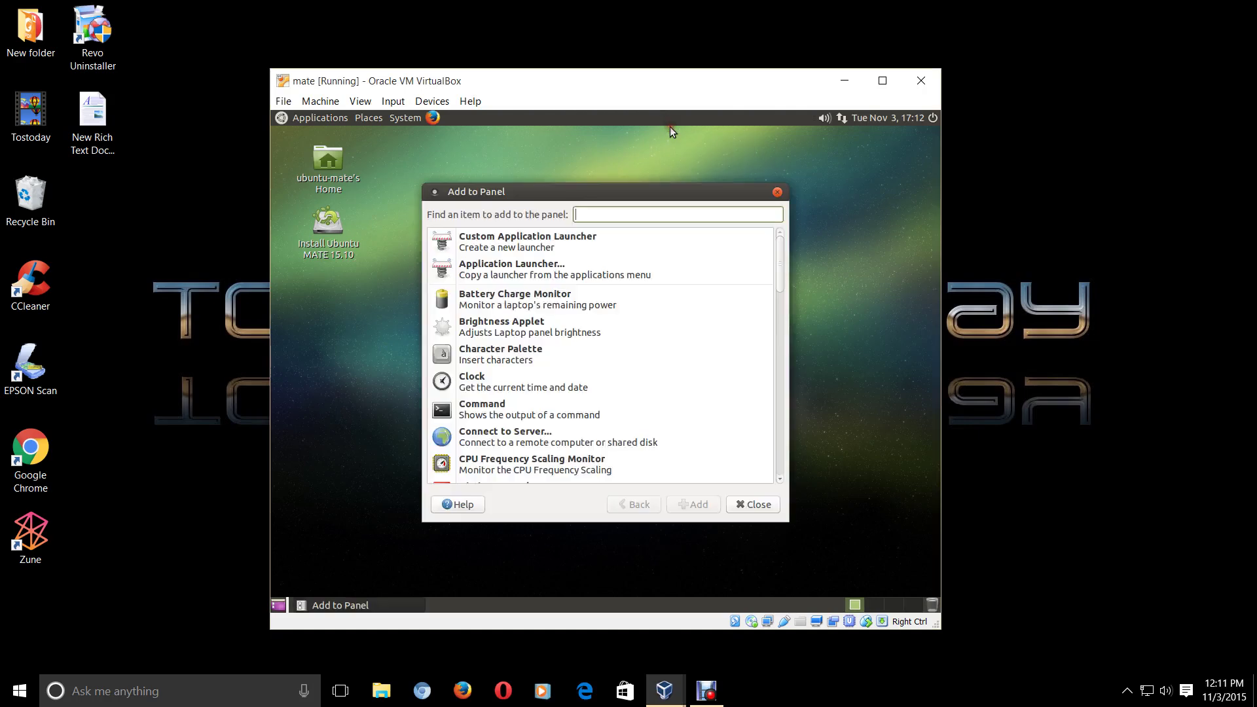
scroll(619, 354, "down", 5)
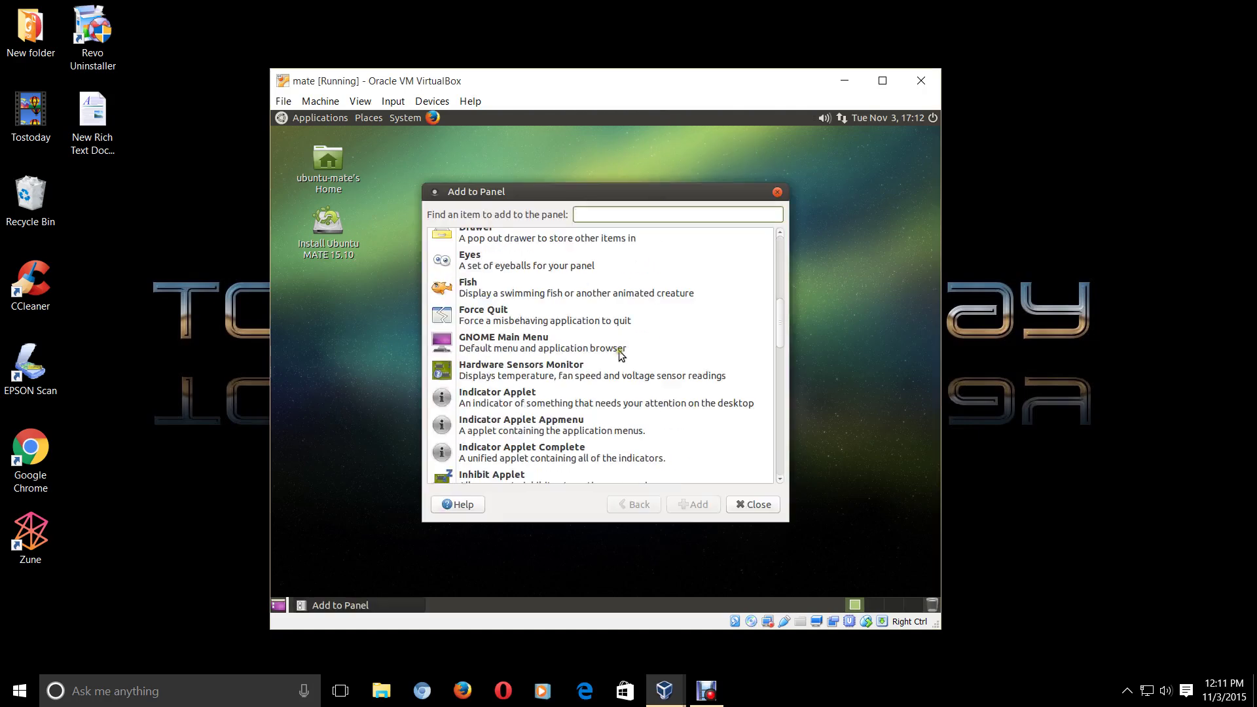
scroll(621, 354, "down", 6)
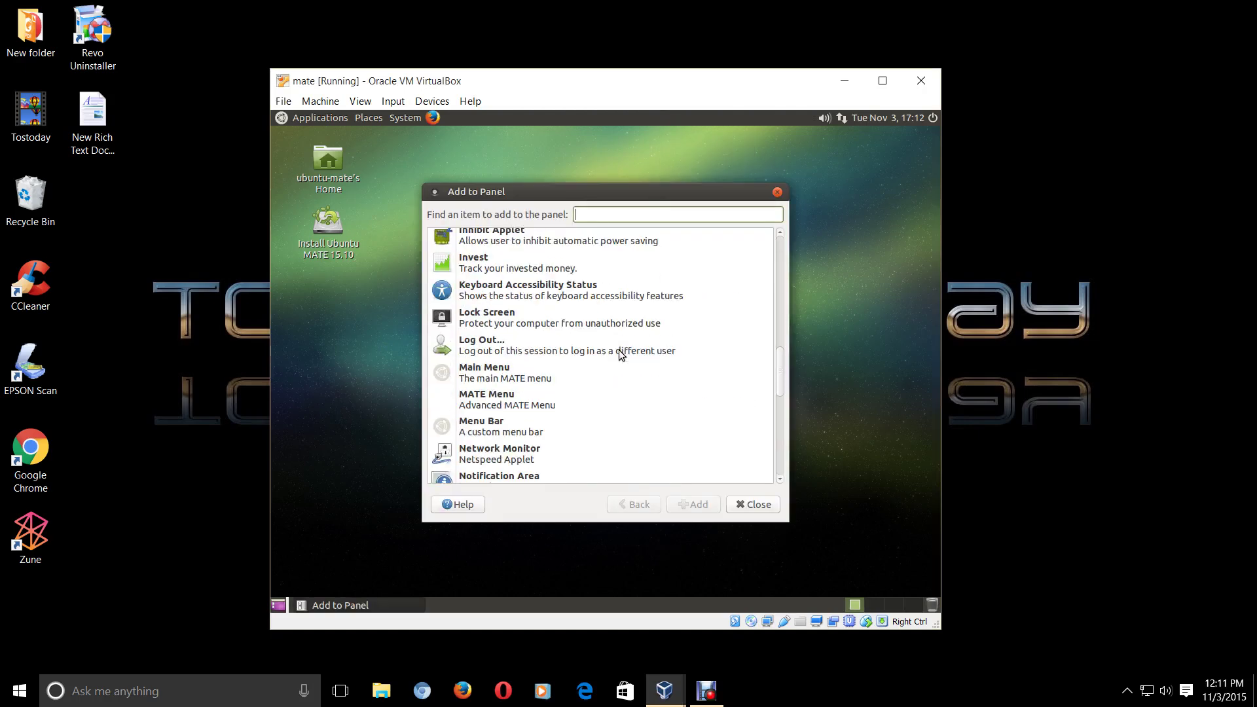
left_click(519, 379)
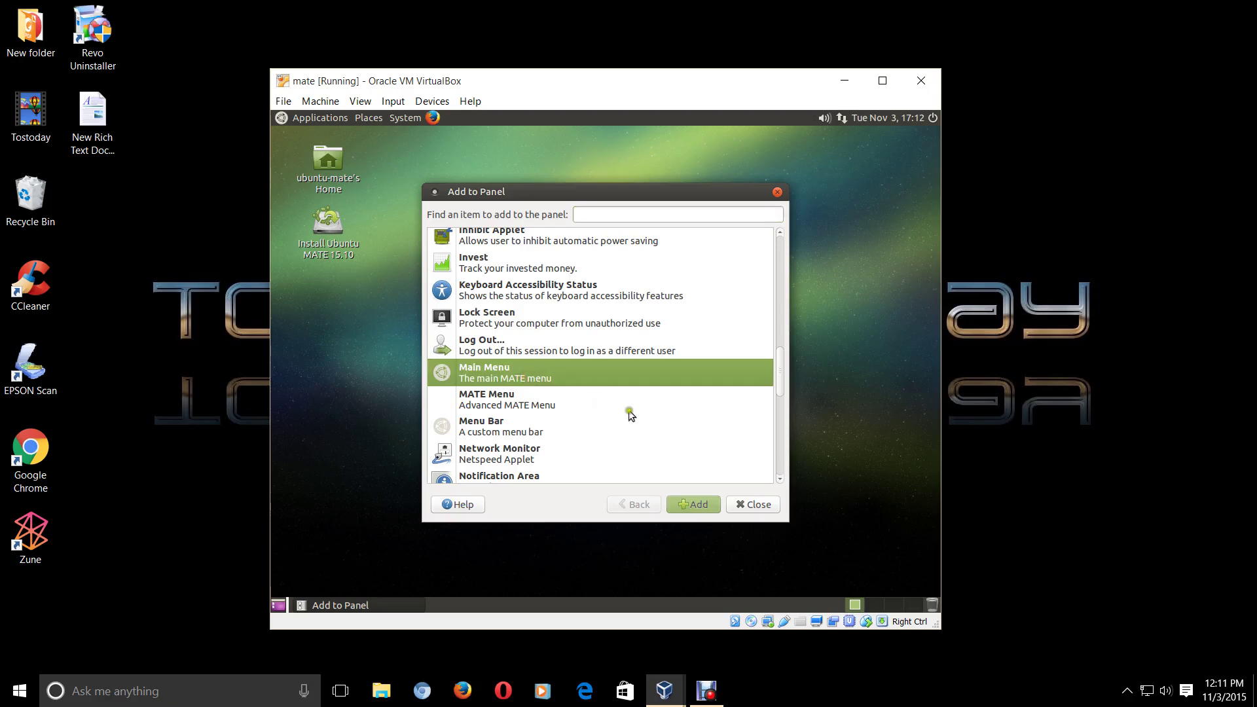
left_click(692, 508)
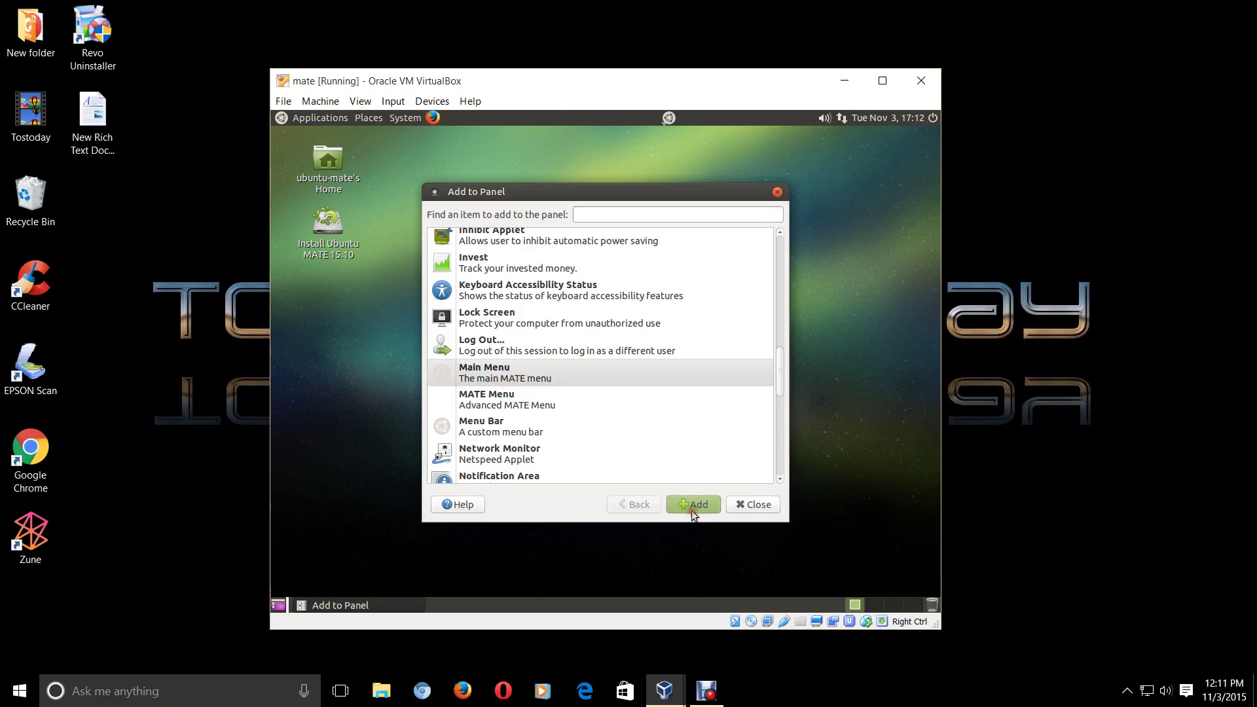
left_click(728, 506)
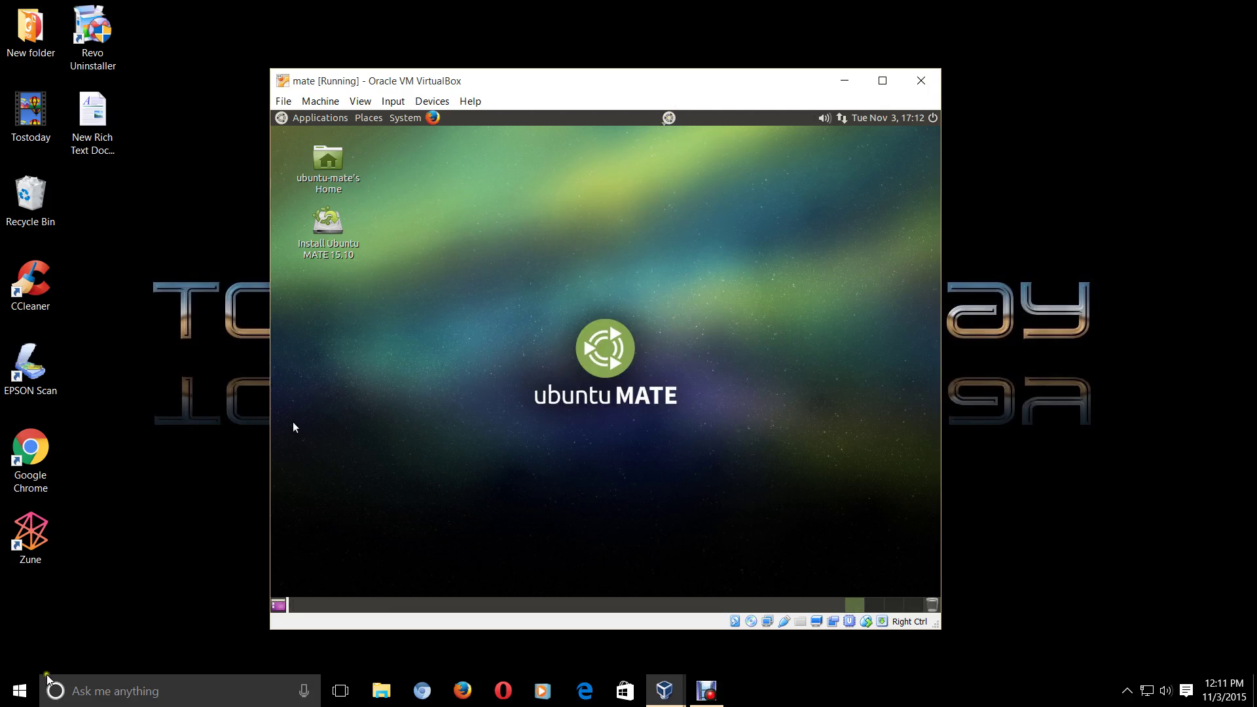
right_click(24, 693)
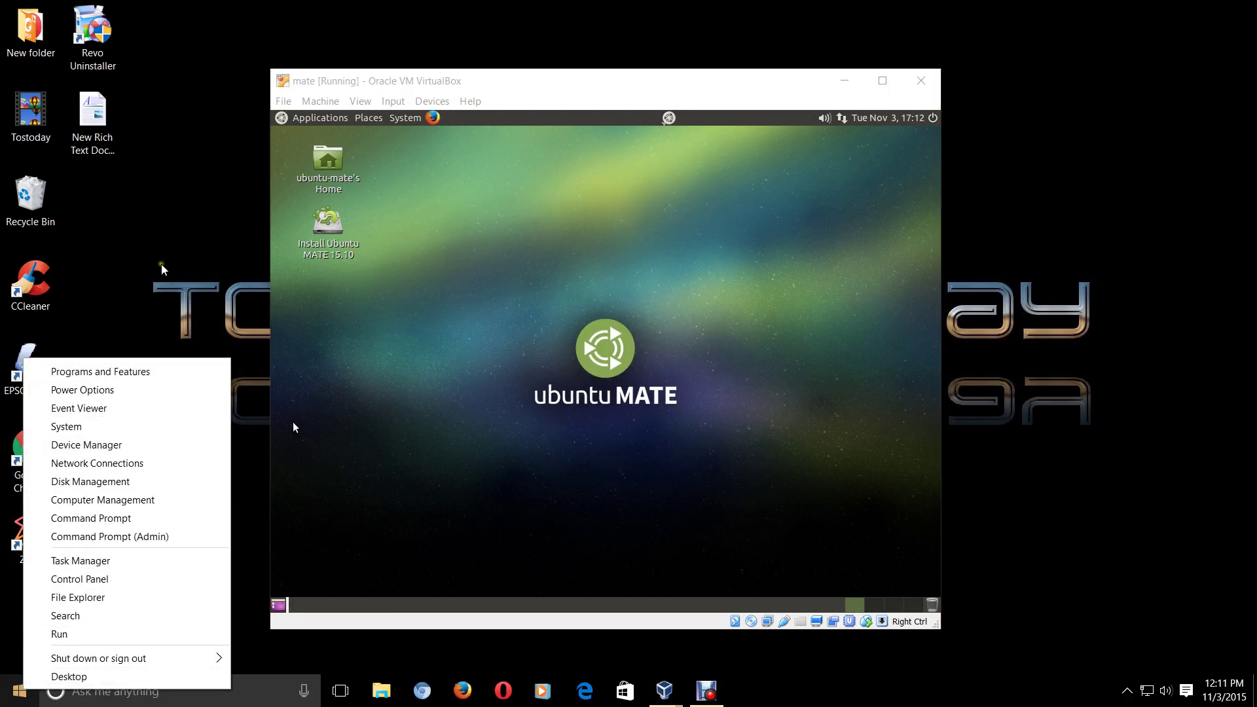
left_click(85, 447)
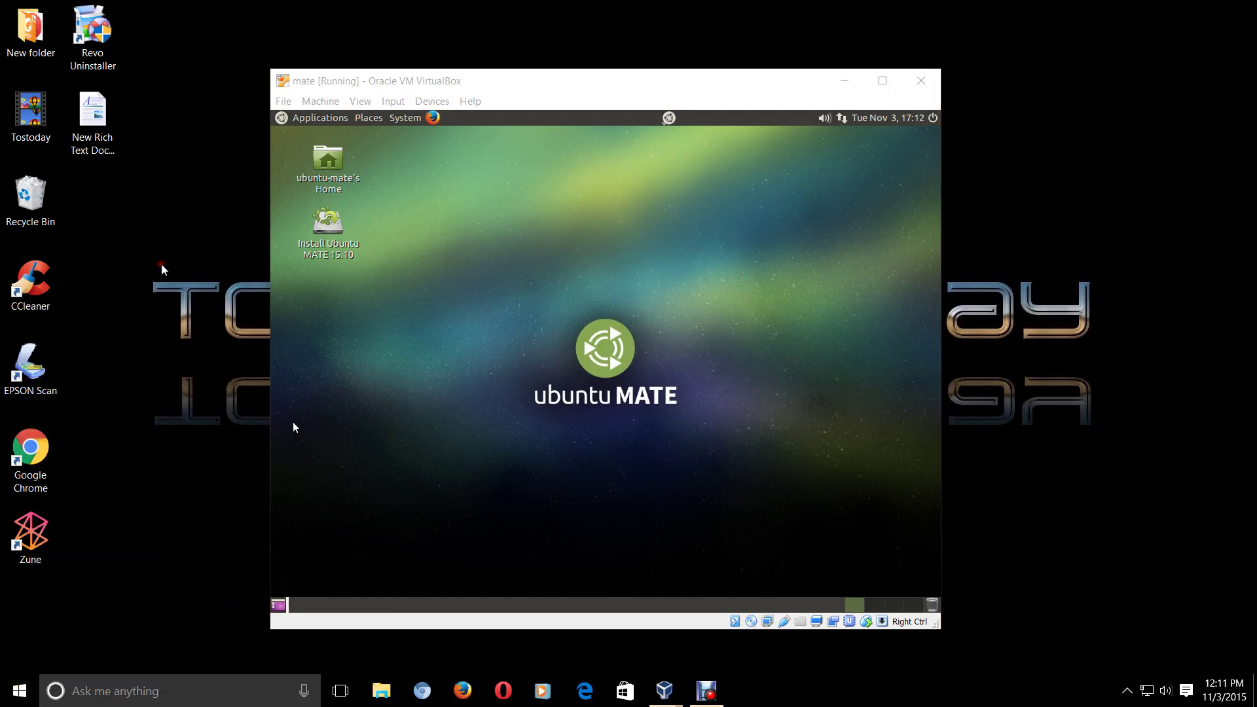
left_click(669, 119)
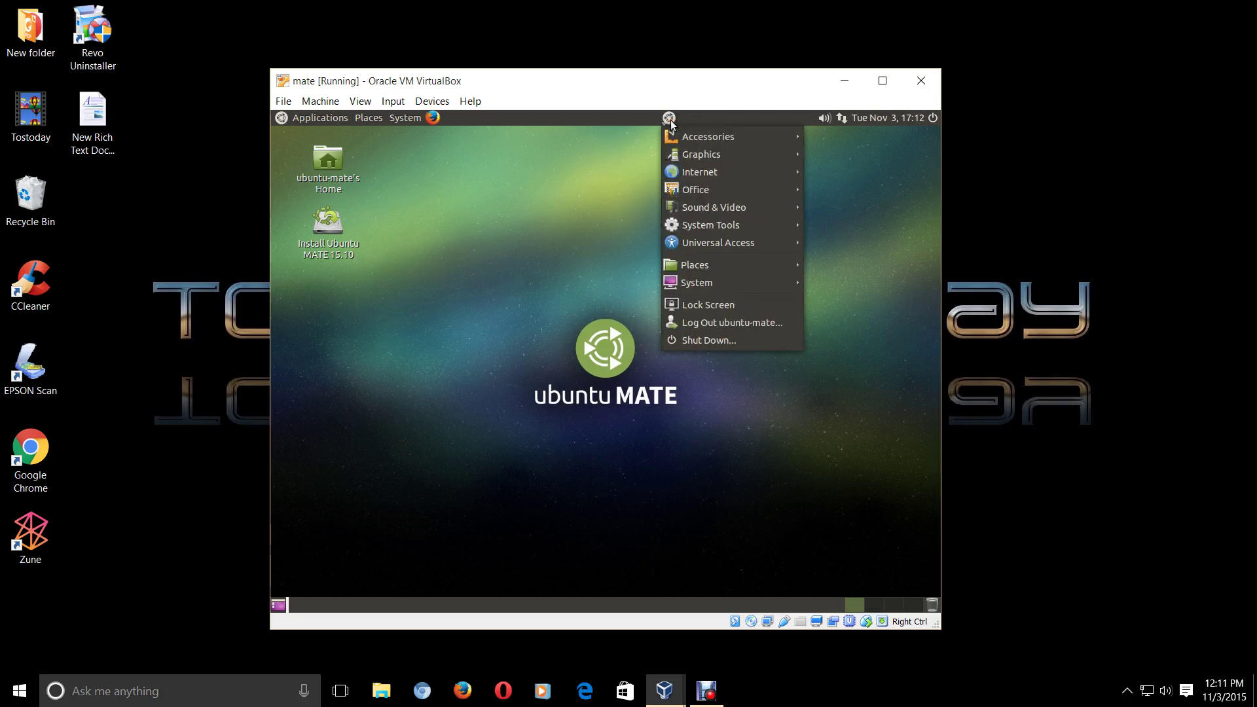
mouse_move(681, 205)
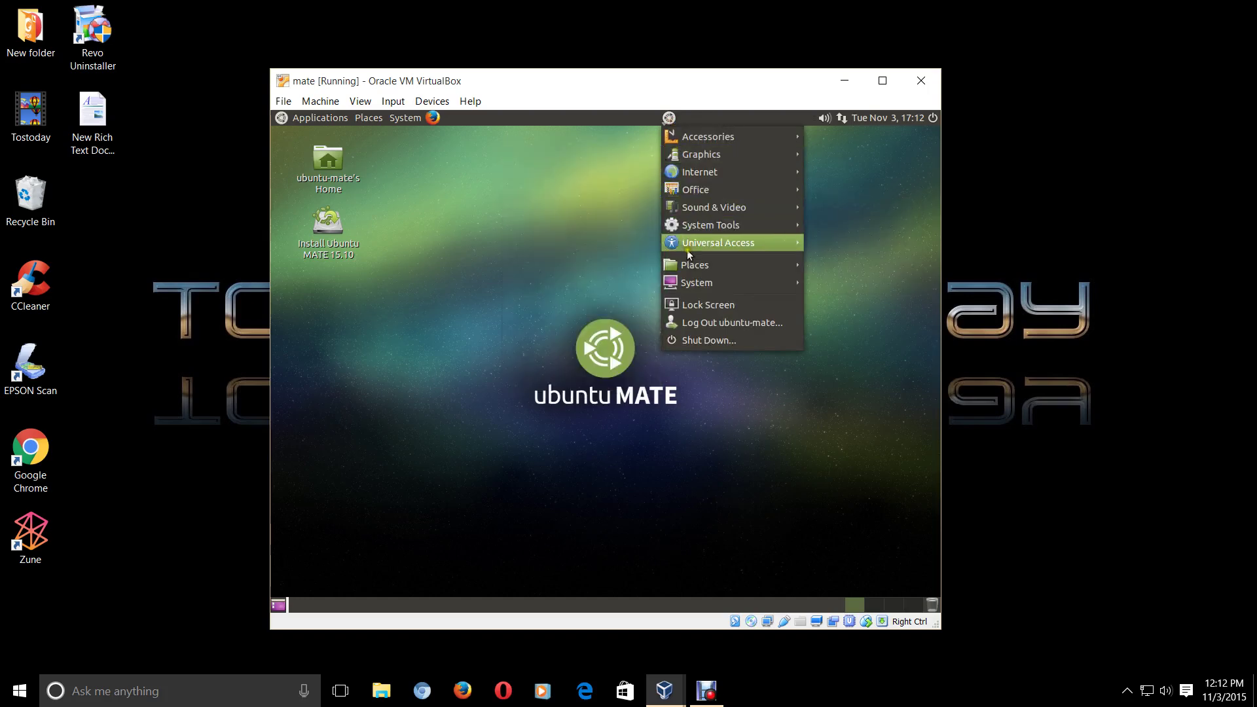
mouse_move(686, 249)
left_click(600, 188)
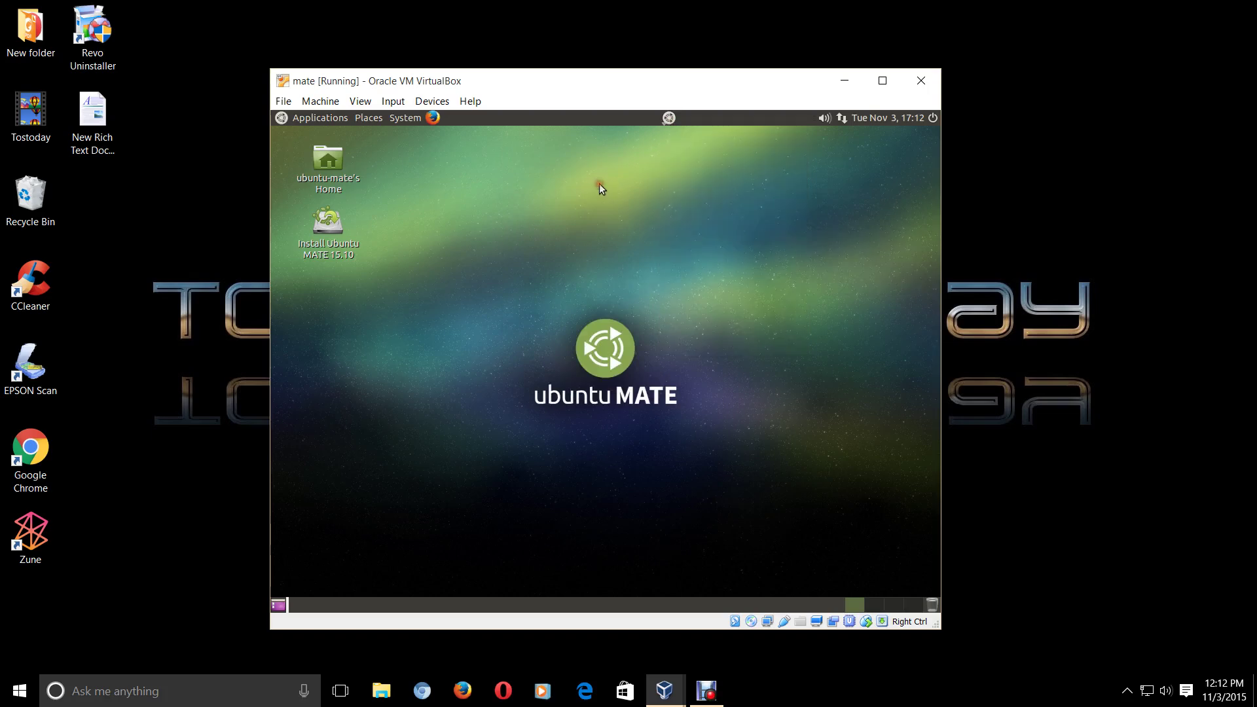
left_click(315, 119)
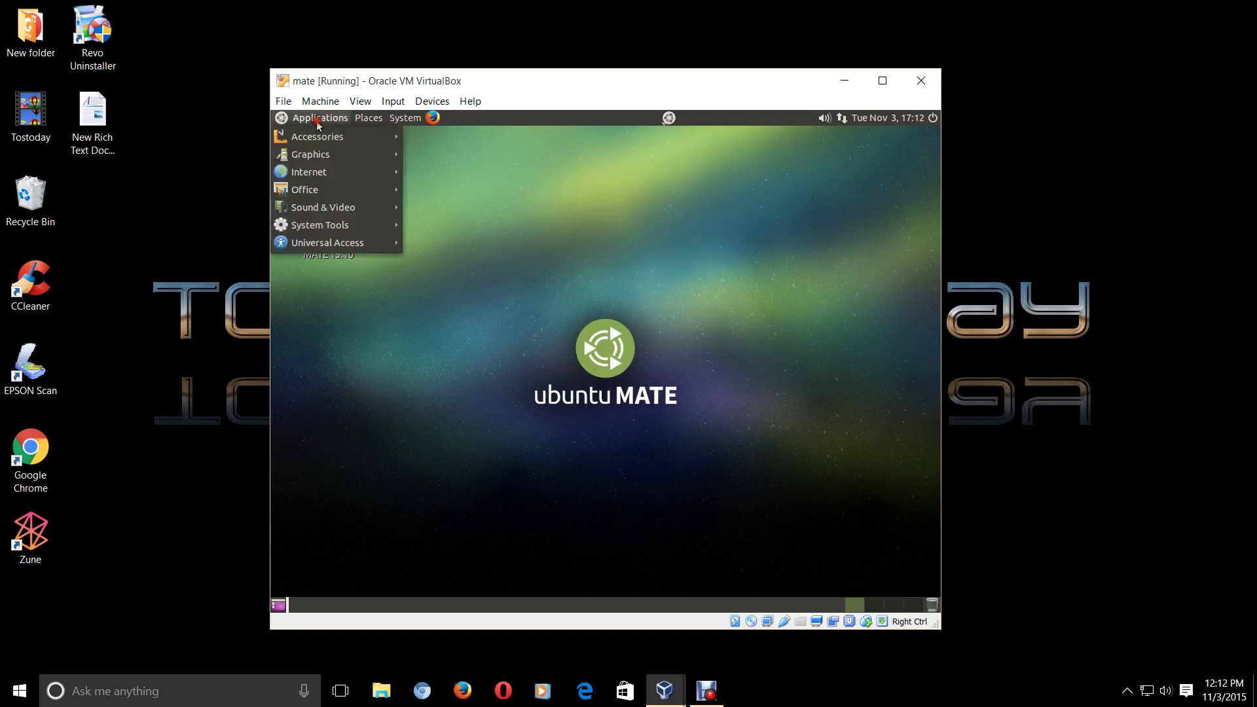
left_click(371, 117)
left_click(391, 116)
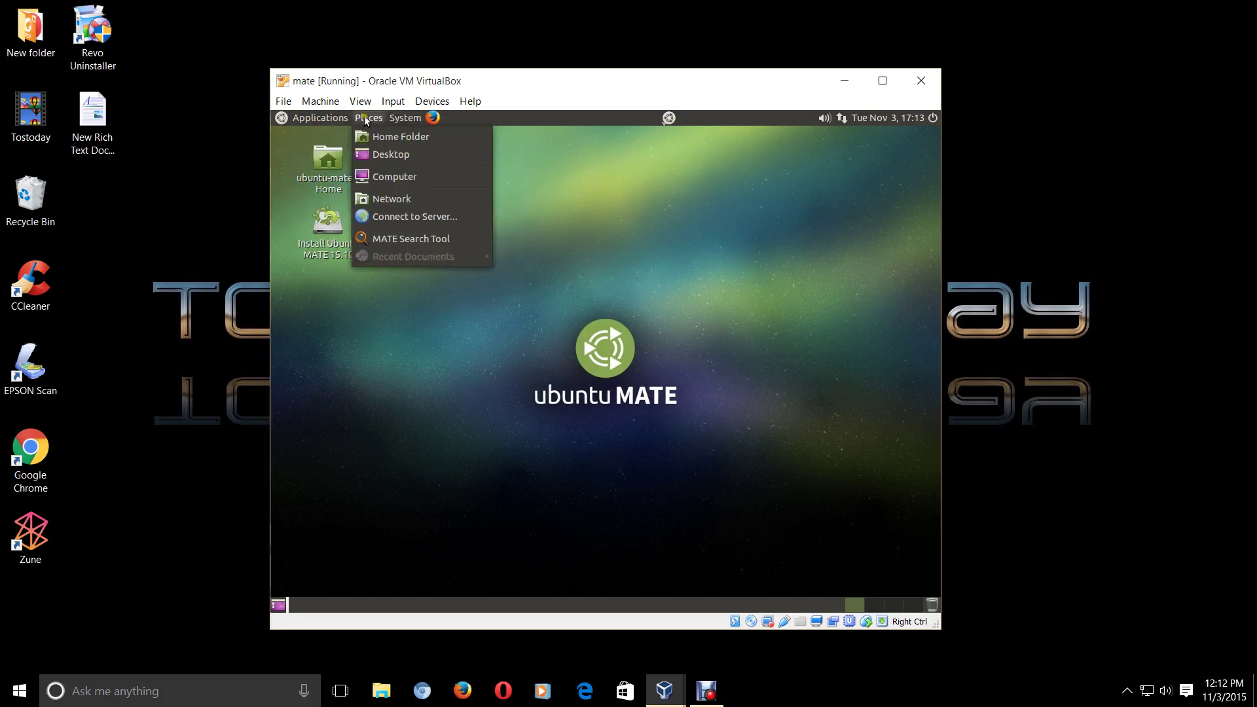
left_click(788, 183)
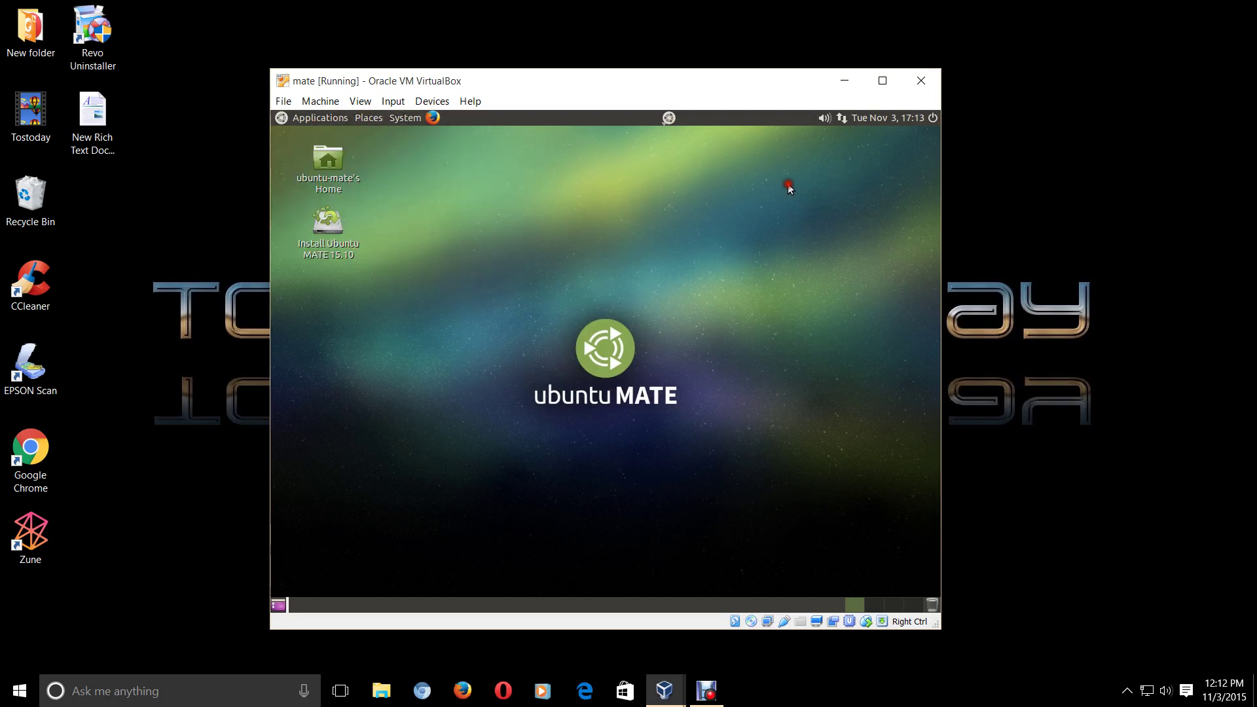
left_click(668, 118)
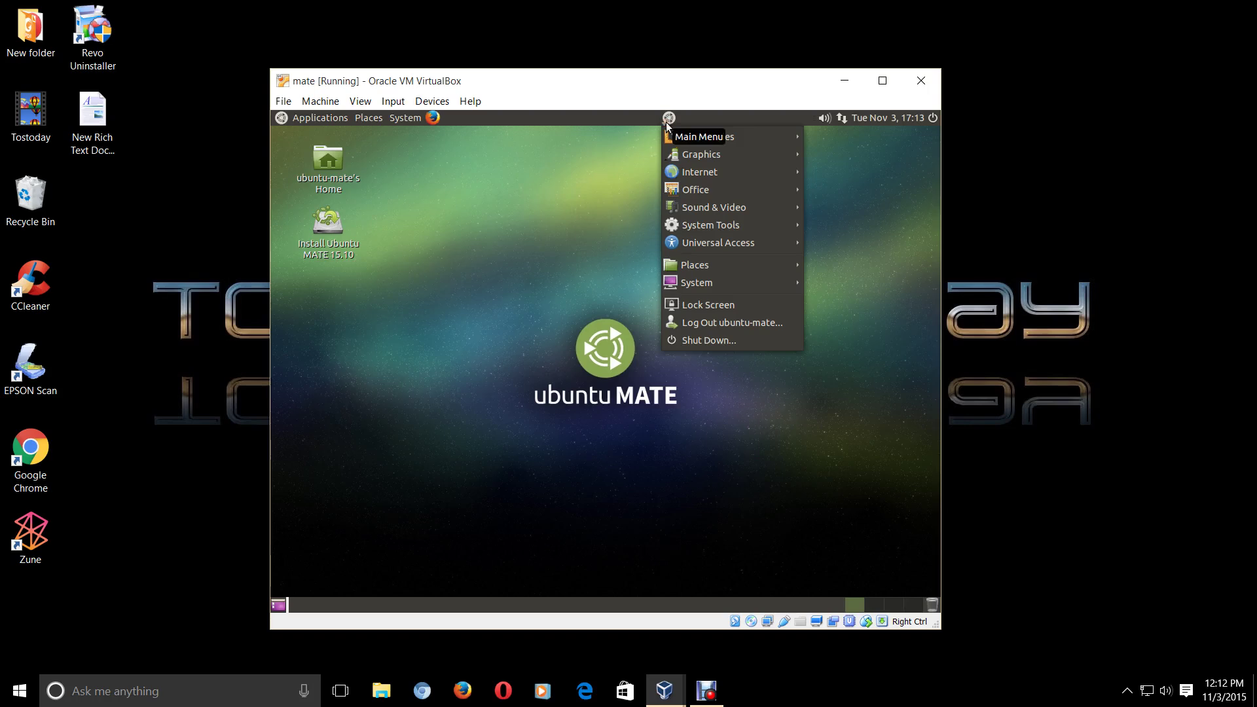
left_click(611, 190)
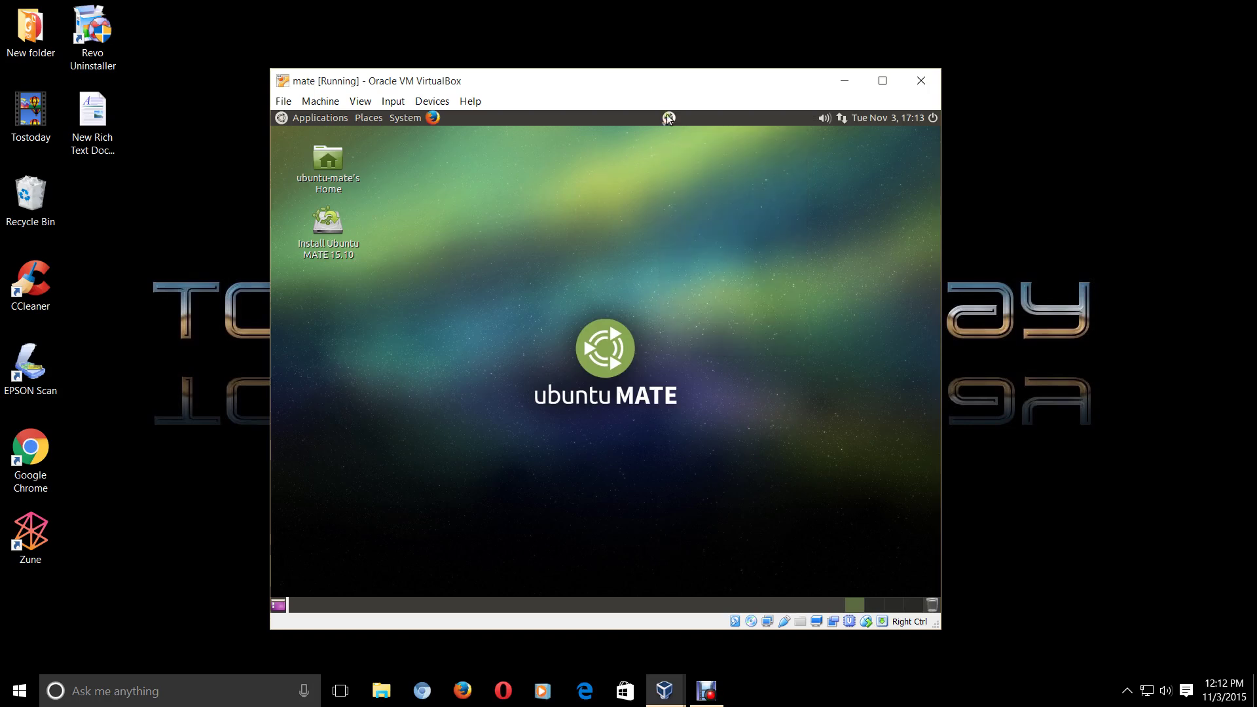
right_click(668, 119)
Remove the centre Main Menu applet, then browse the bottom panel's Add to Panel list and close it unchanged
left_click(712, 170)
right_click(692, 601)
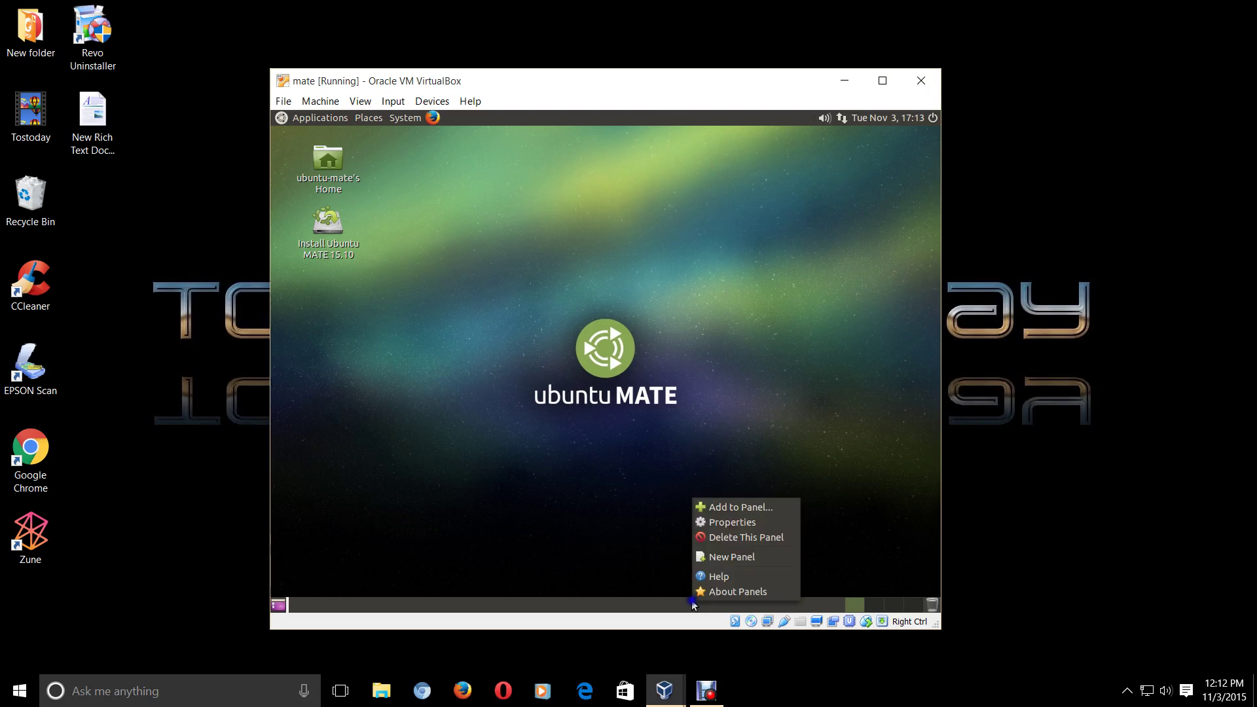
left_click(742, 508)
scroll(694, 336, "down", 5)
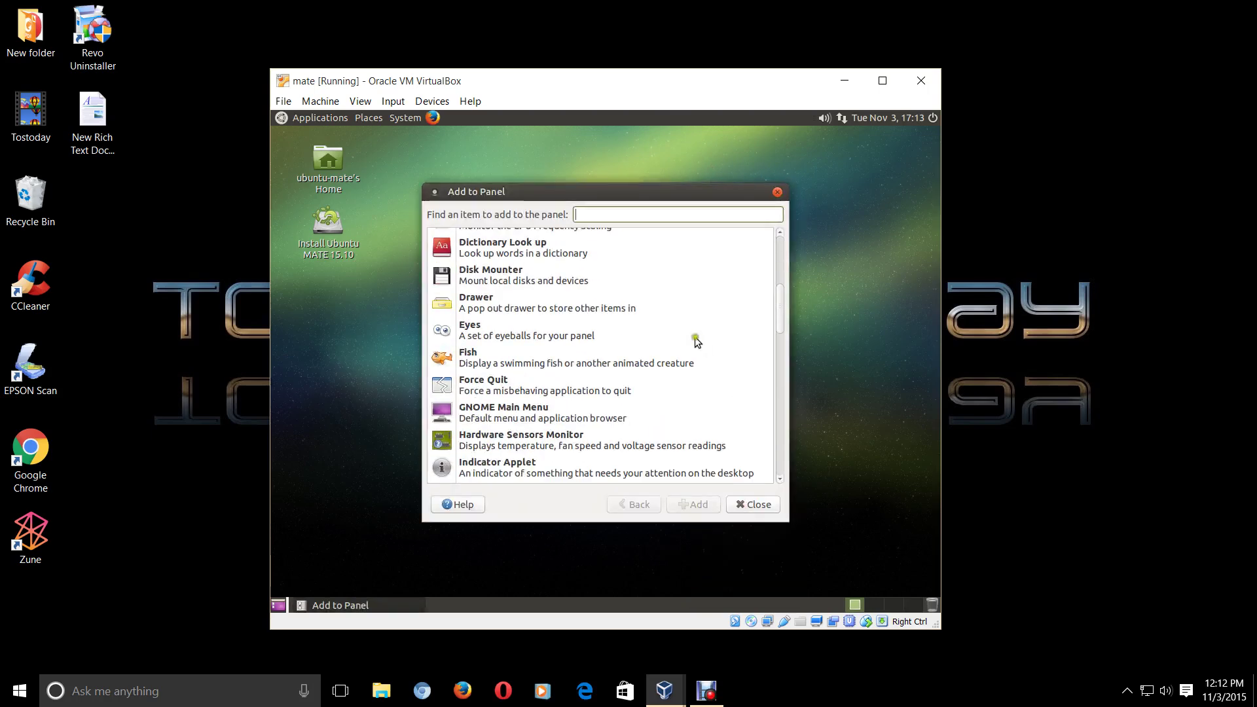
scroll(696, 340, "down", 10)
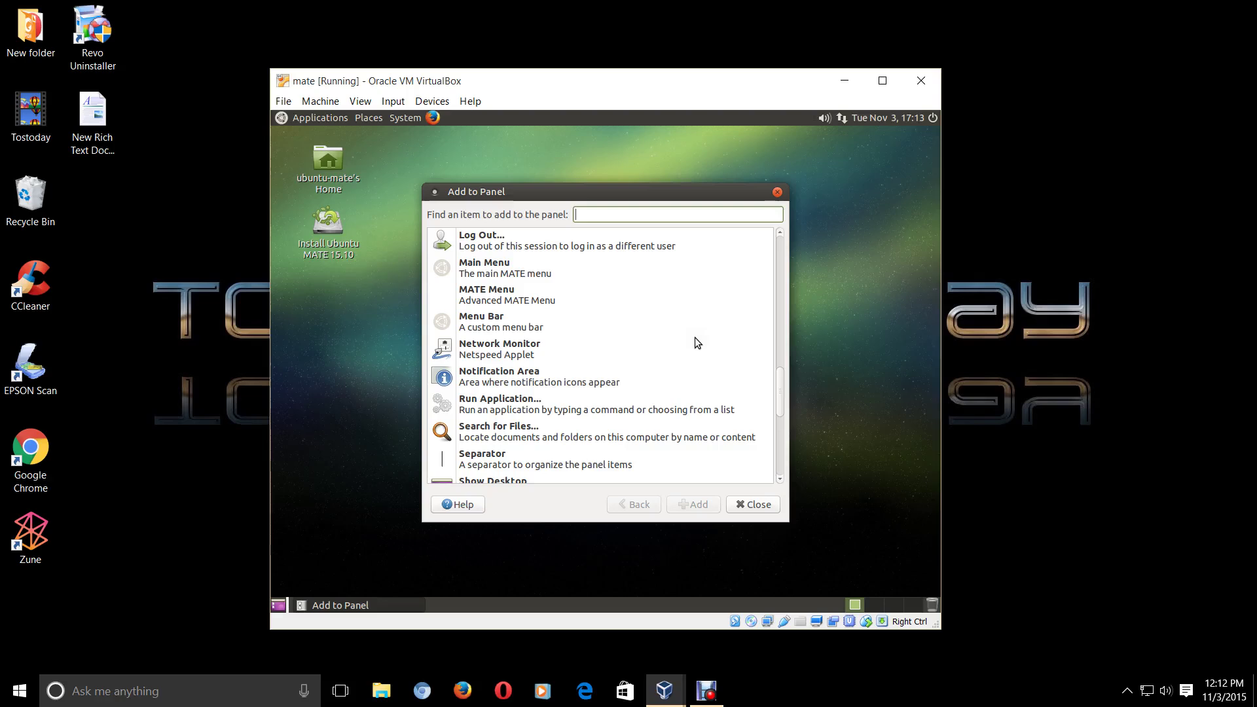
scroll(696, 338, "down", 10)
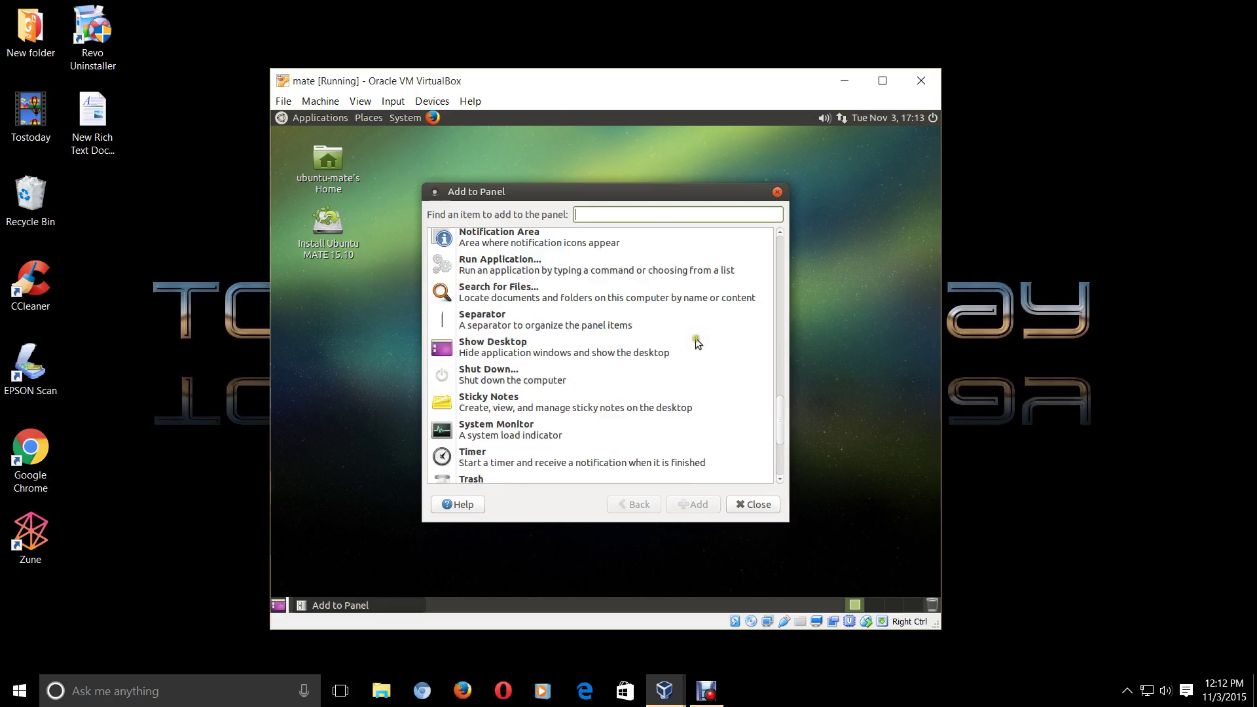
left_click(752, 504)
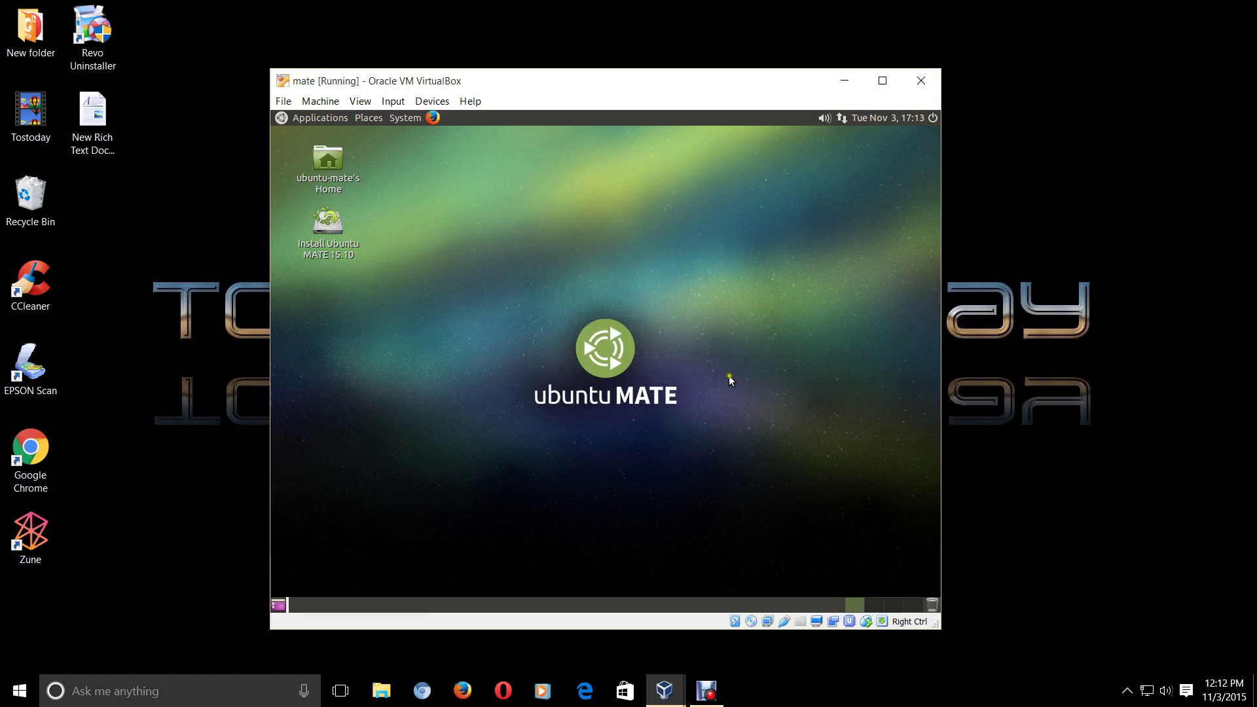
left_click(317, 119)
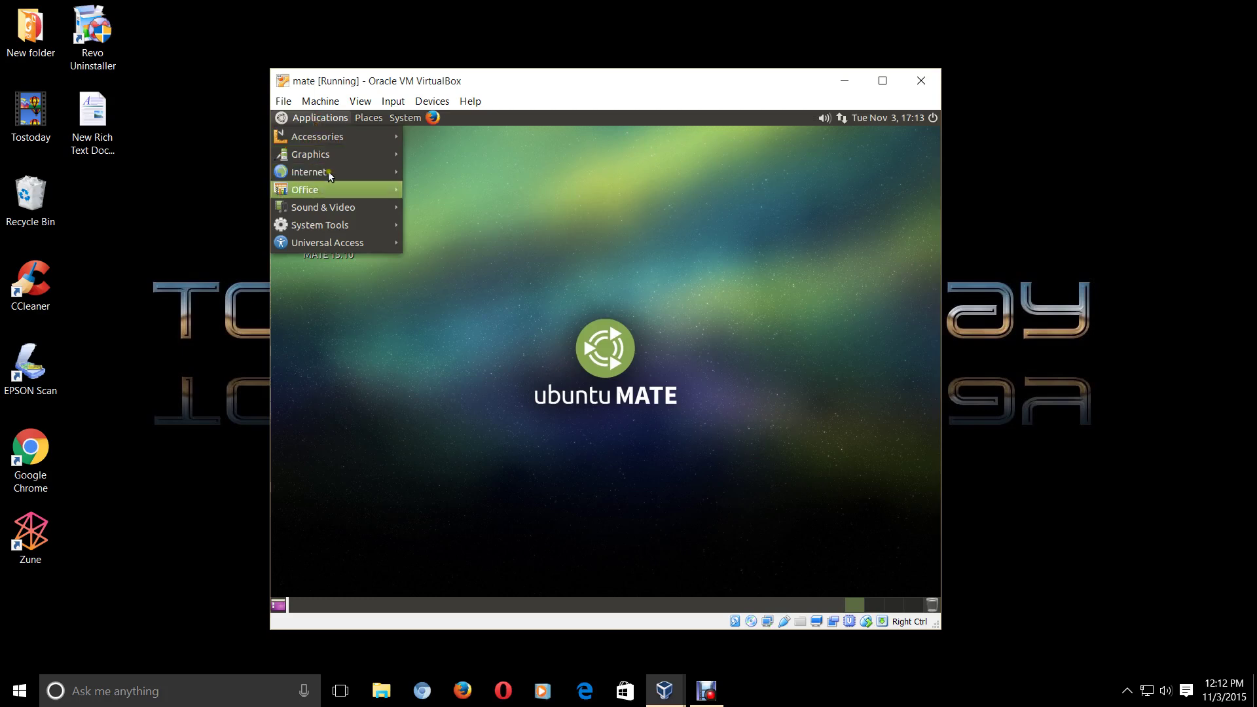
mouse_move(323, 175)
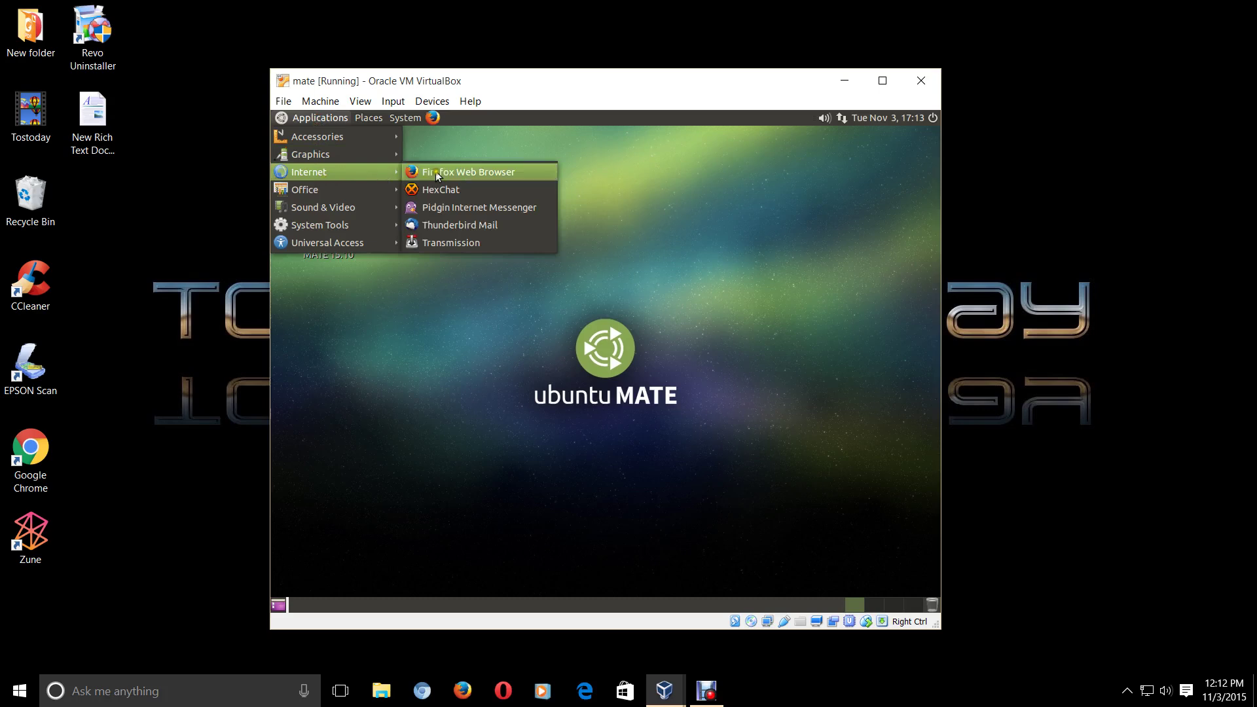
mouse_move(373, 209)
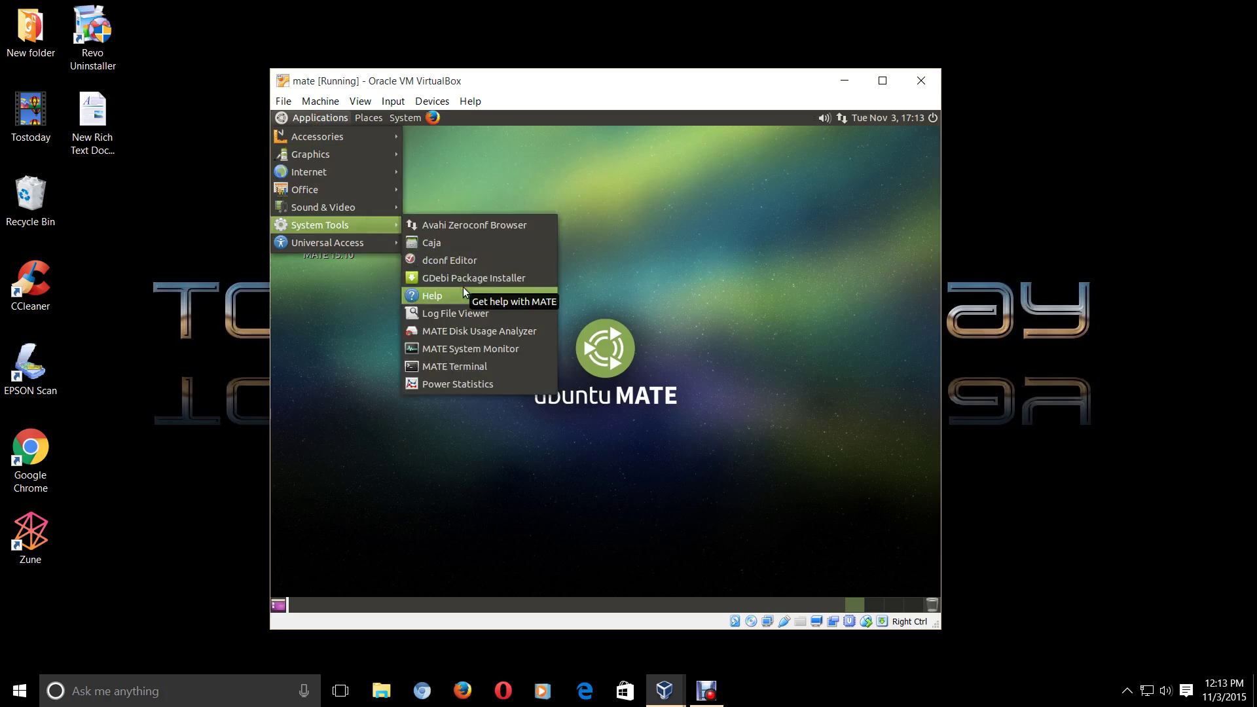
left_click(465, 347)
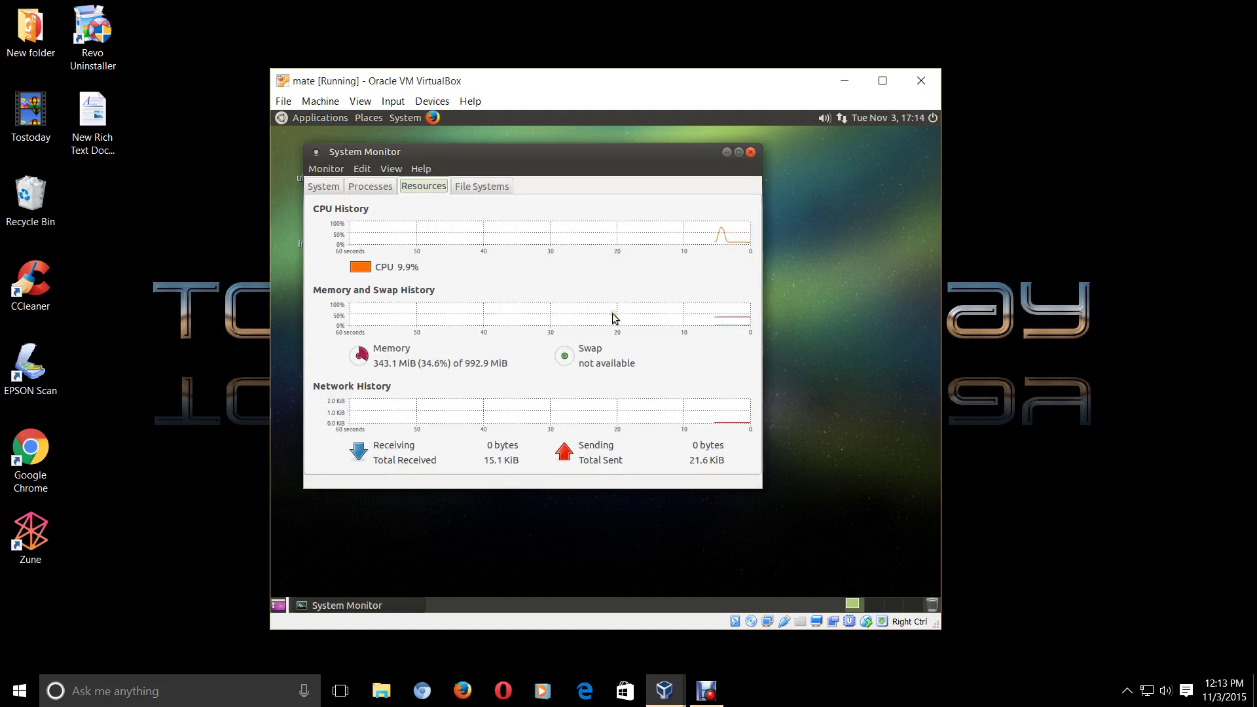
left_click(751, 152)
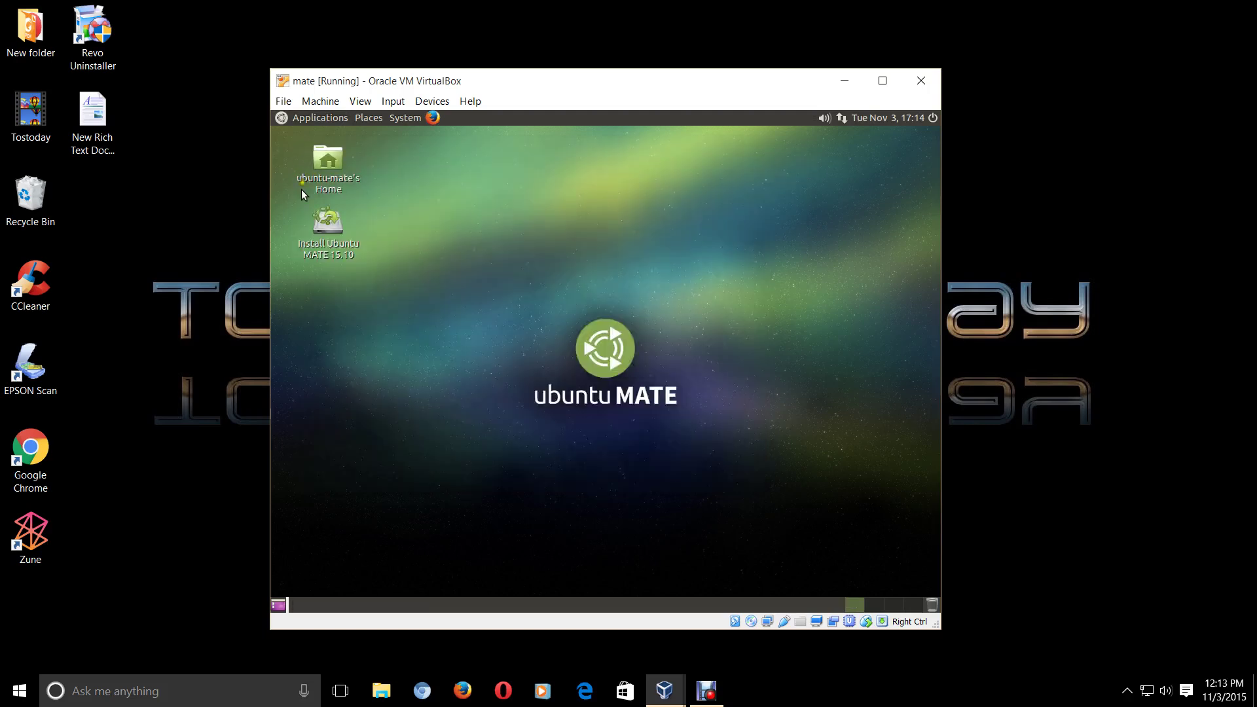
left_click(397, 119)
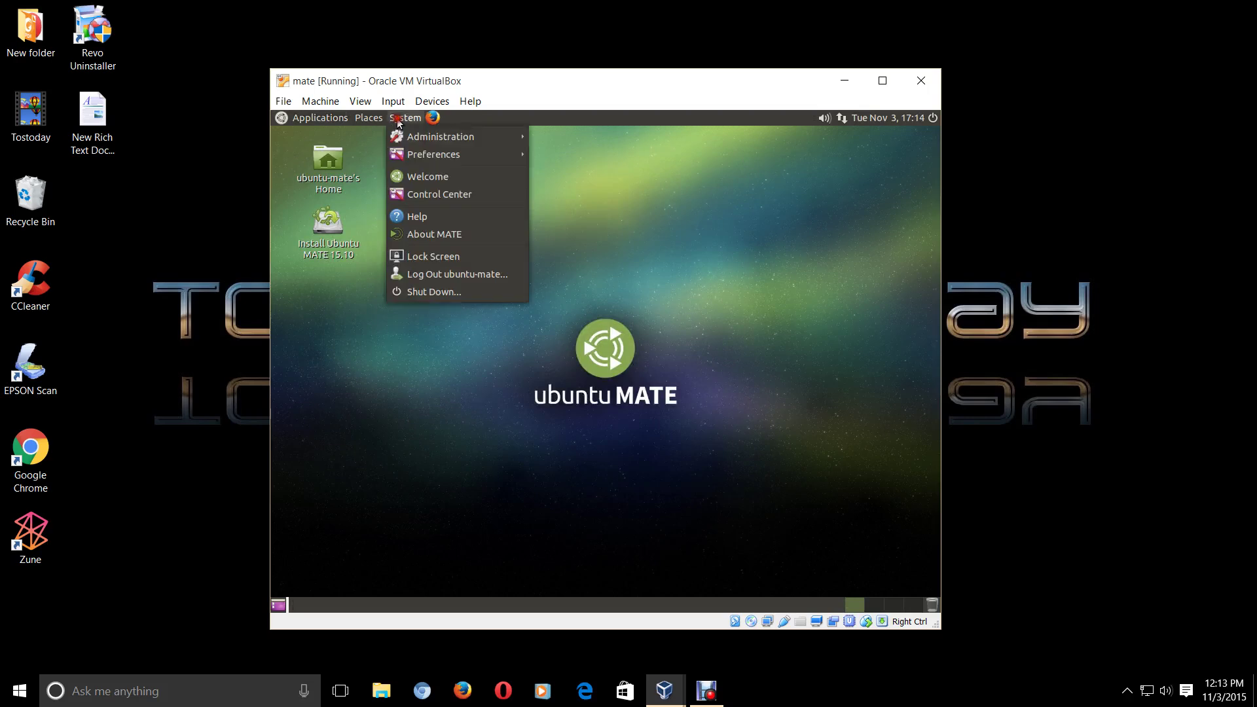
mouse_move(399, 139)
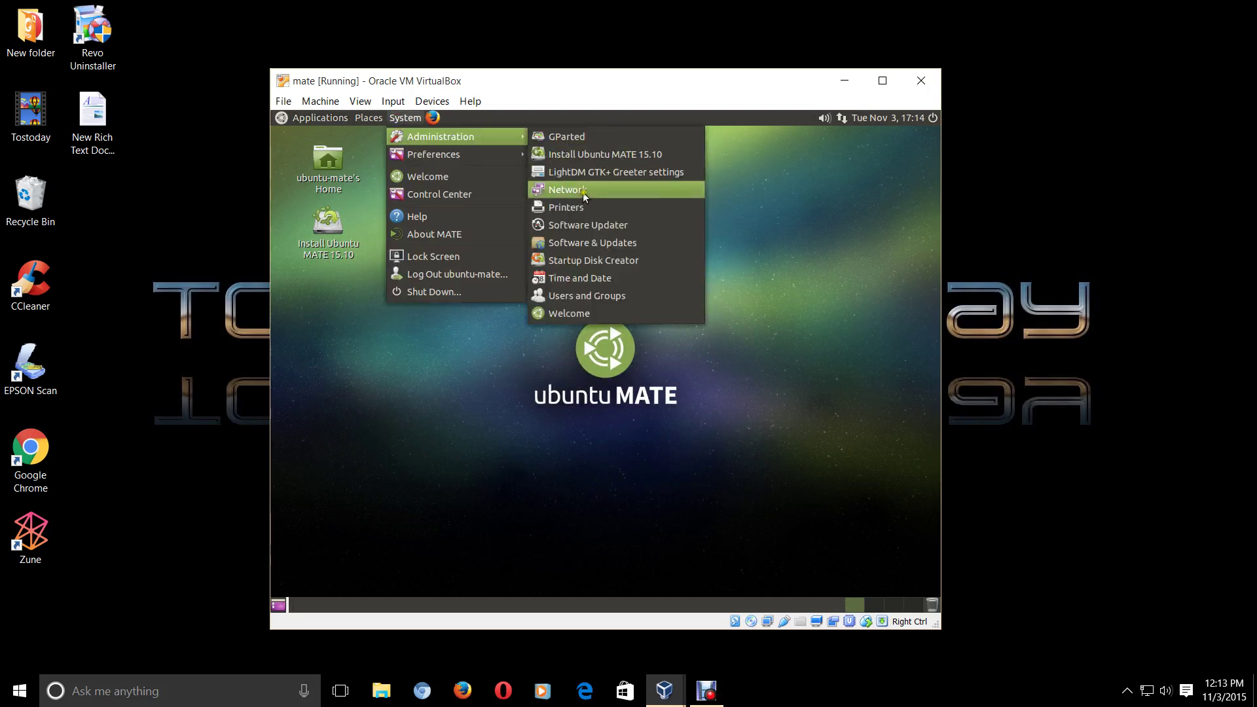
left_click(601, 314)
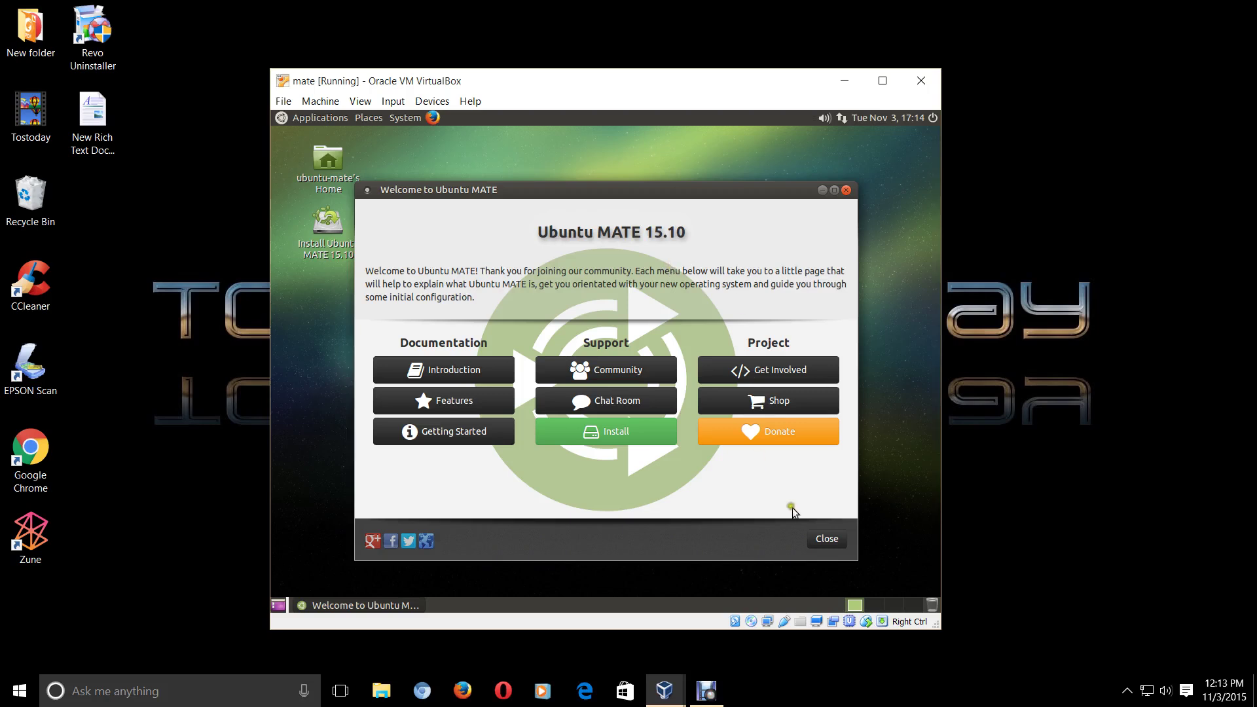
left_click(827, 541)
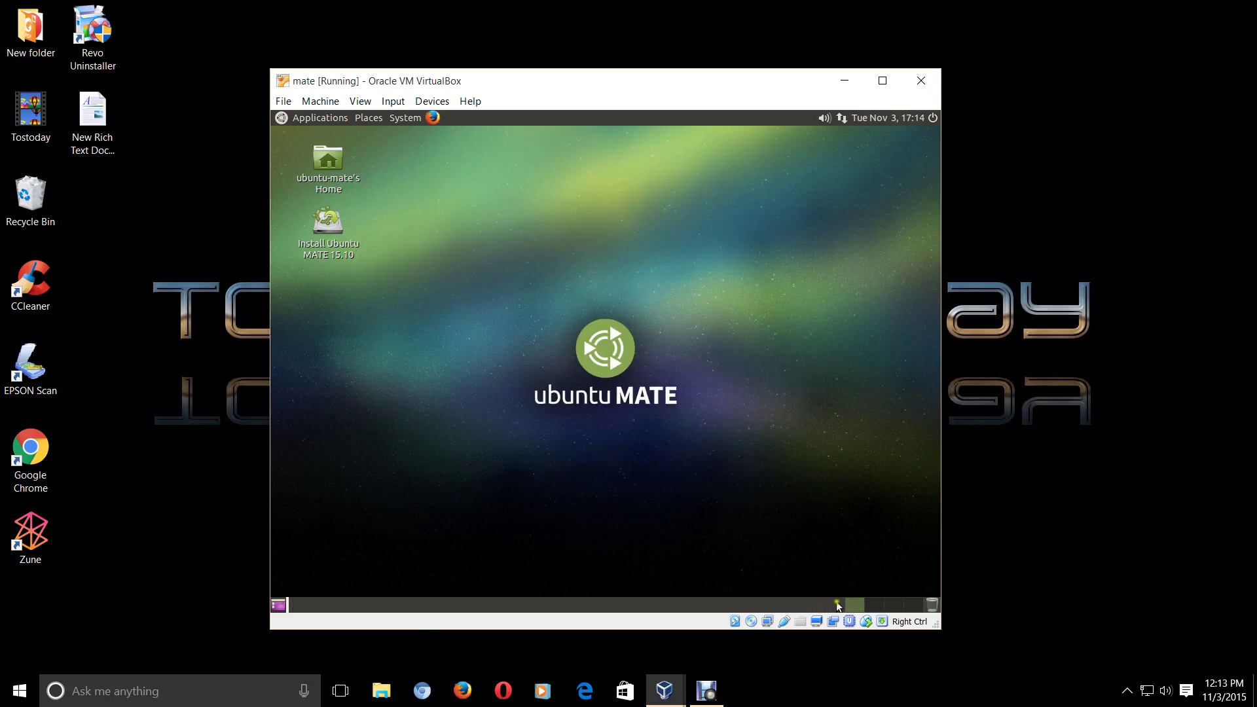
left_click(875, 605)
left_click(893, 605)
left_click(913, 606)
left_click(851, 603)
left_click(933, 605)
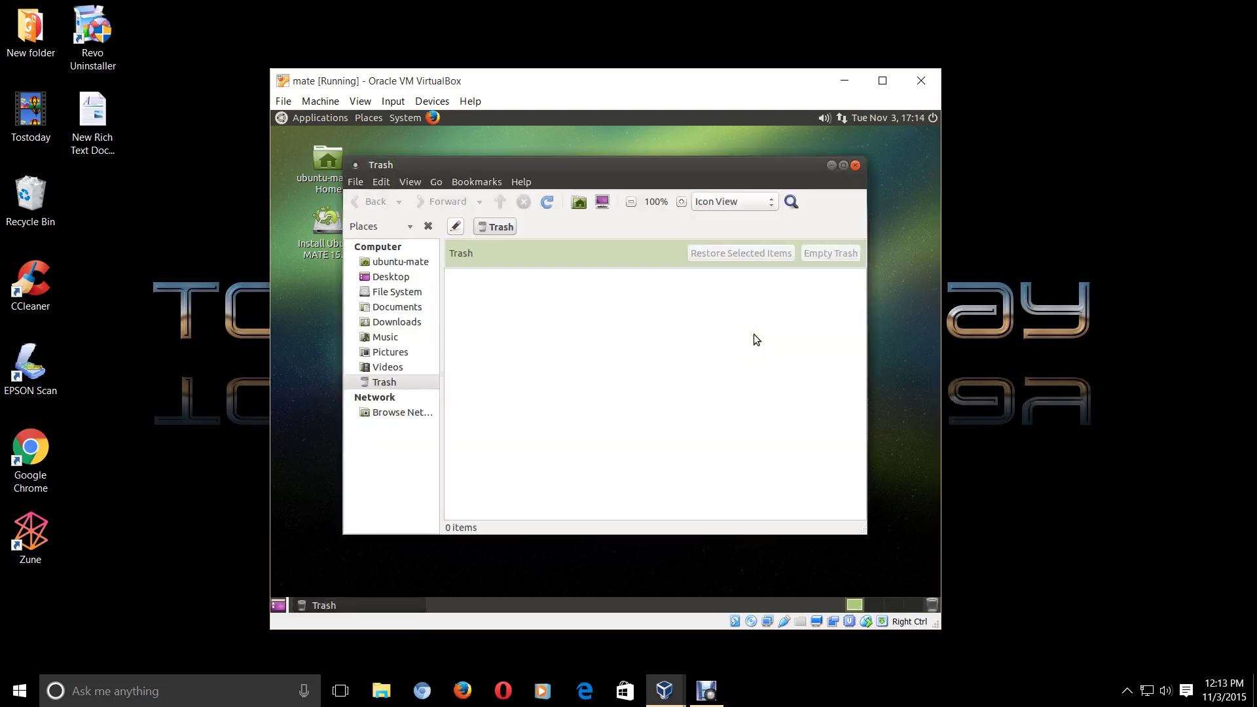
left_click(856, 165)
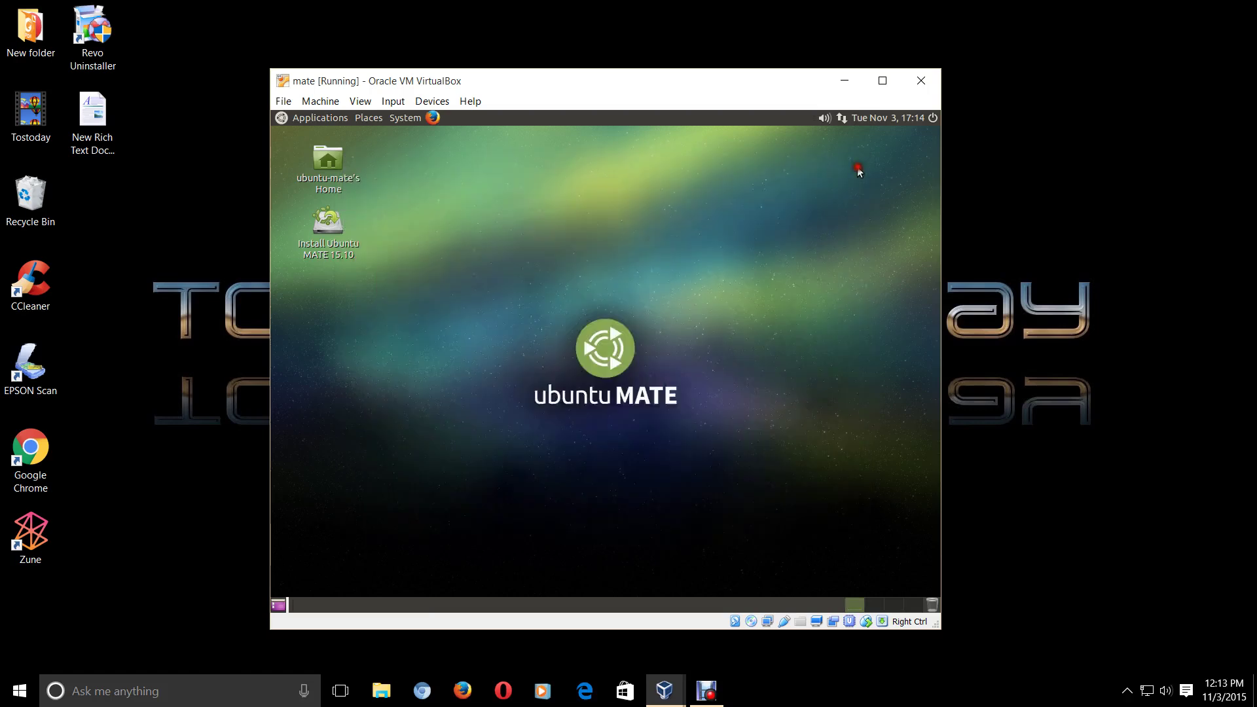
right_click(790, 604)
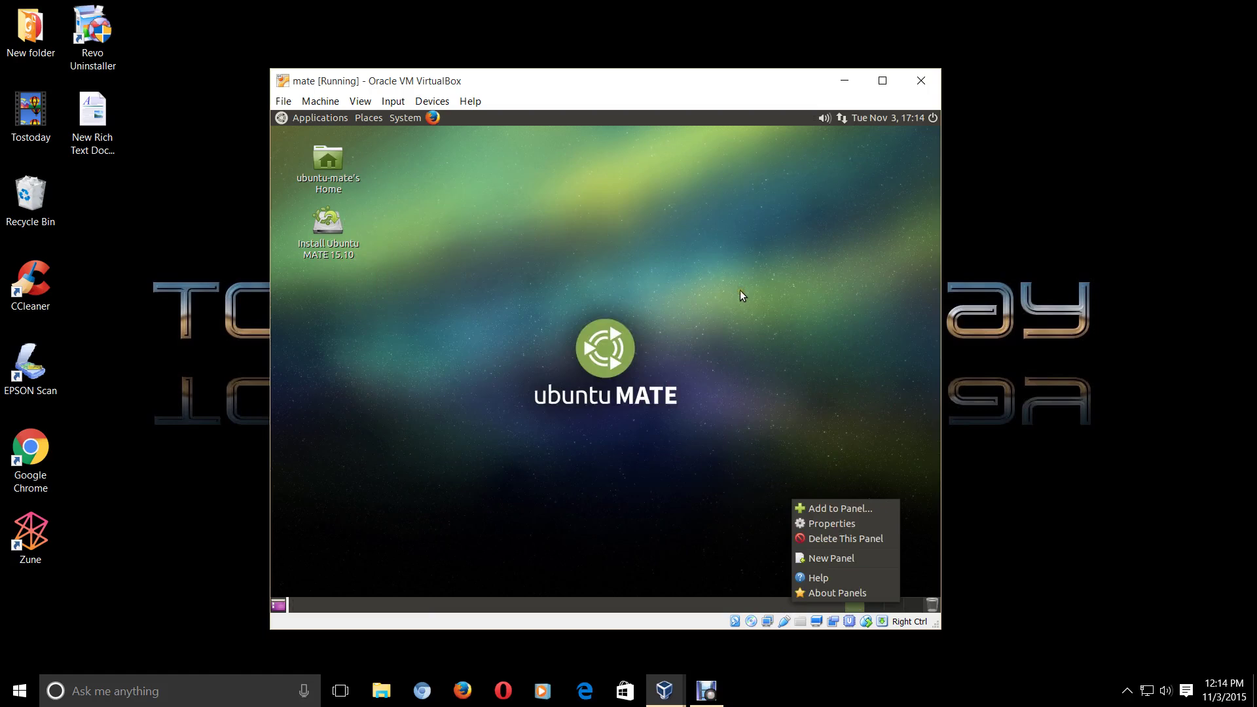
left_click(716, 349)
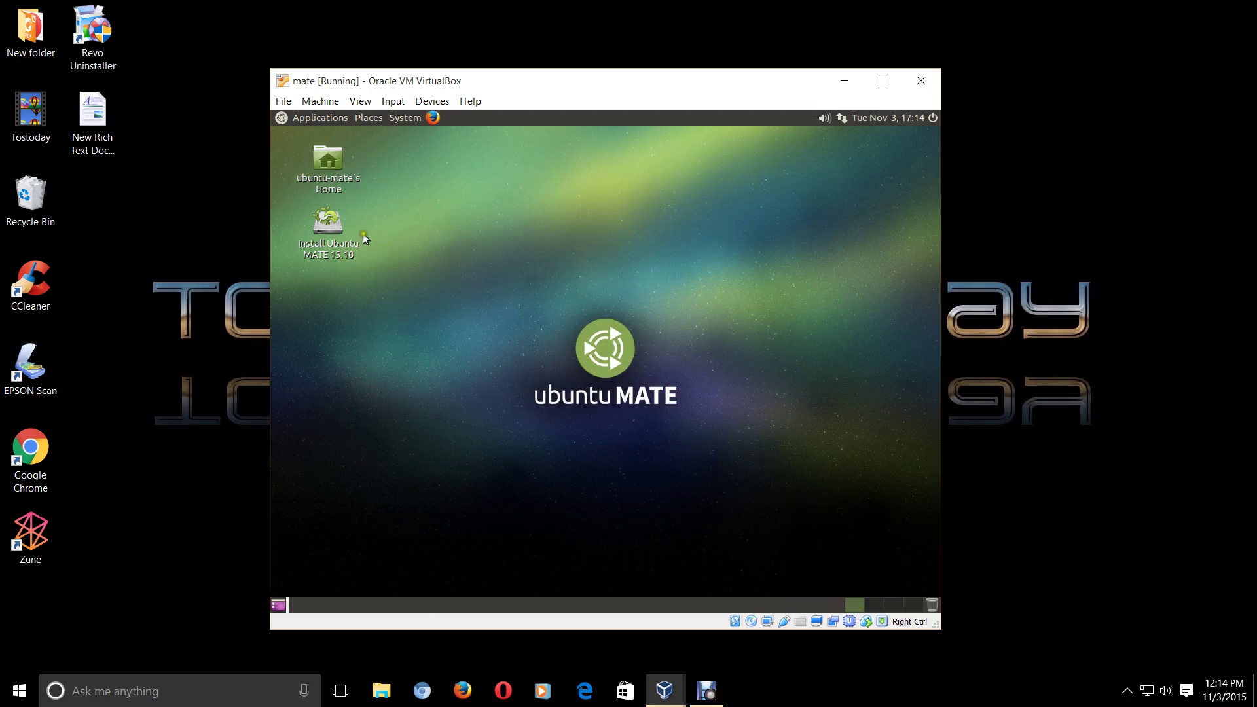
Launch Install Ubuntu MATE 15.10 and continue with English as the language
left_click(329, 228)
double_click(329, 227)
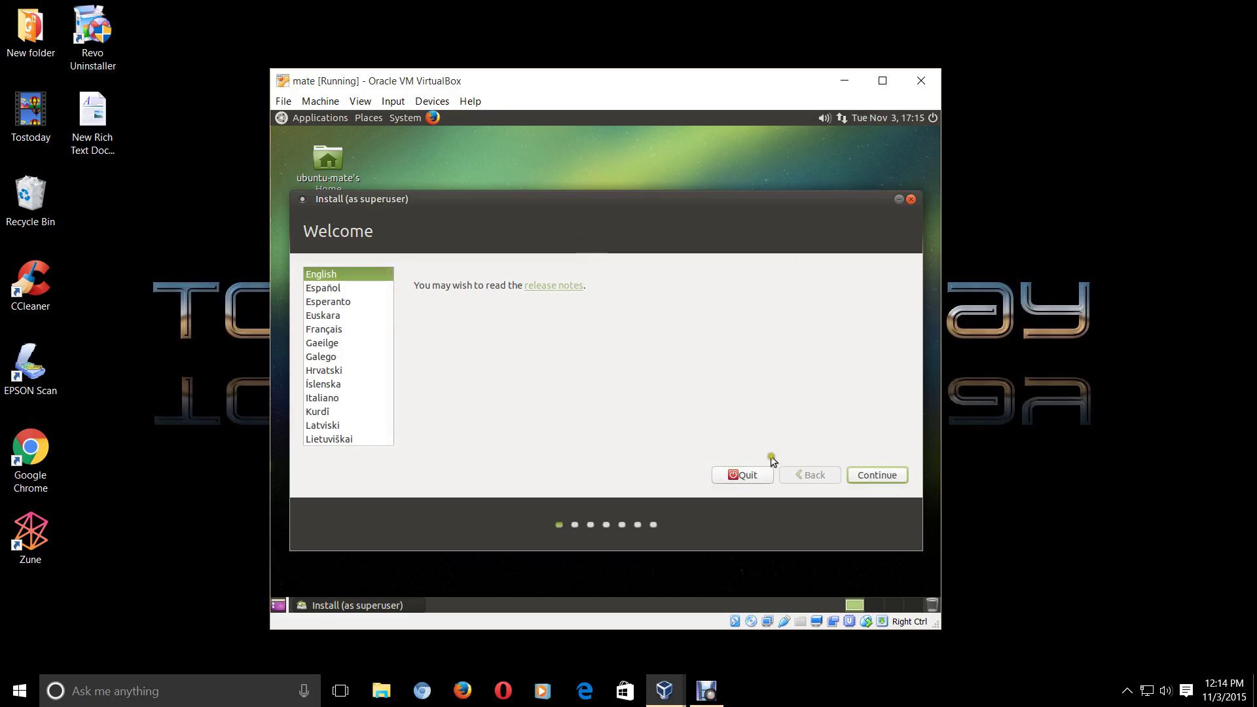
left_click(851, 478)
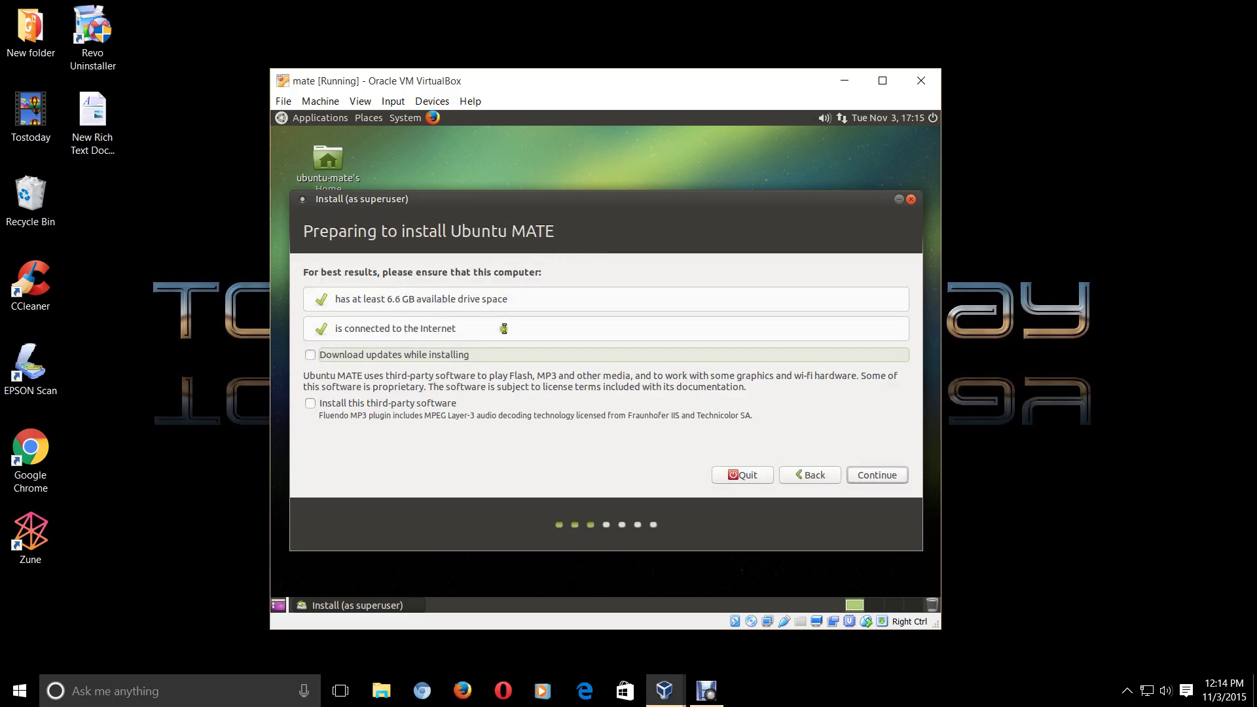
Tick download updates and install third-party software, then quit the installer and confirm
left_click(312, 355)
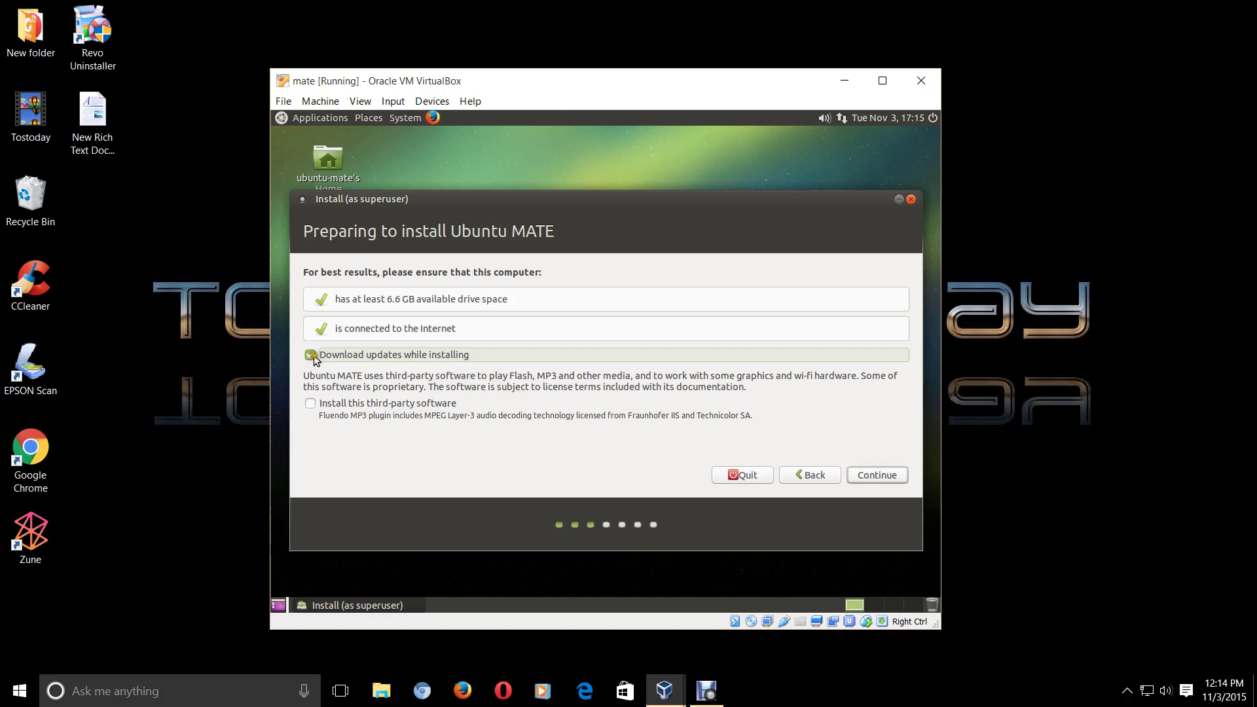
left_click(311, 403)
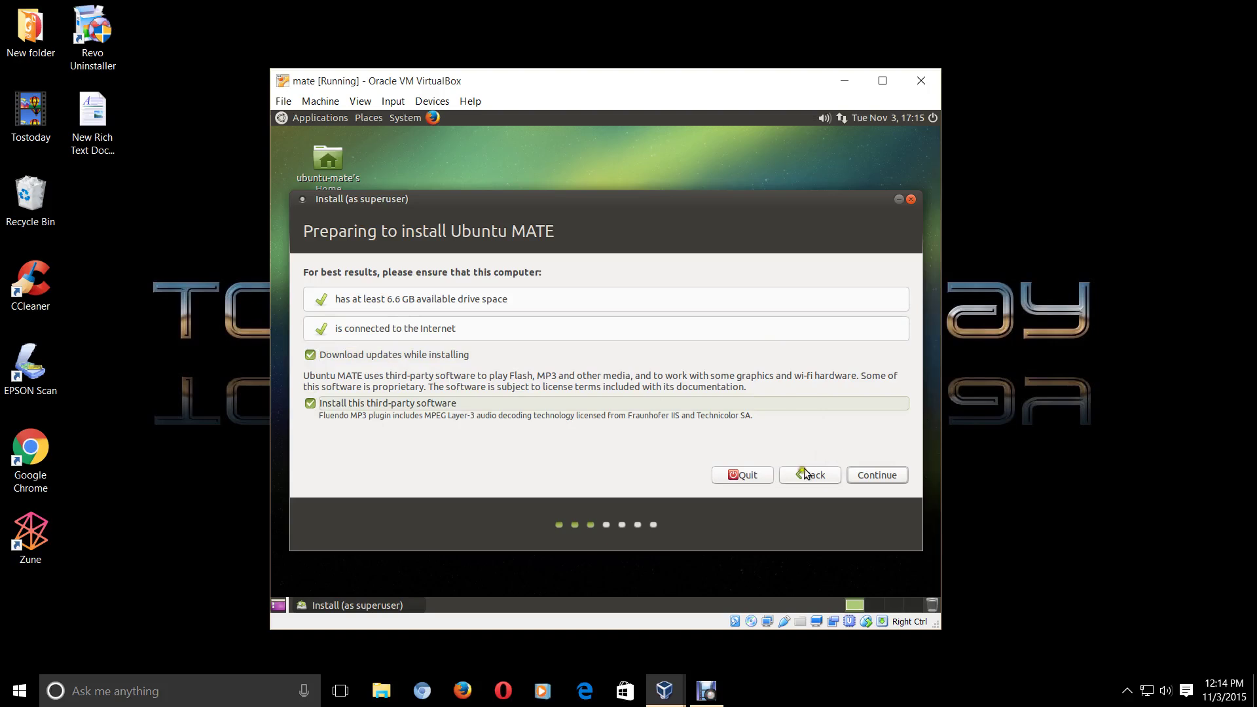
left_click(743, 475)
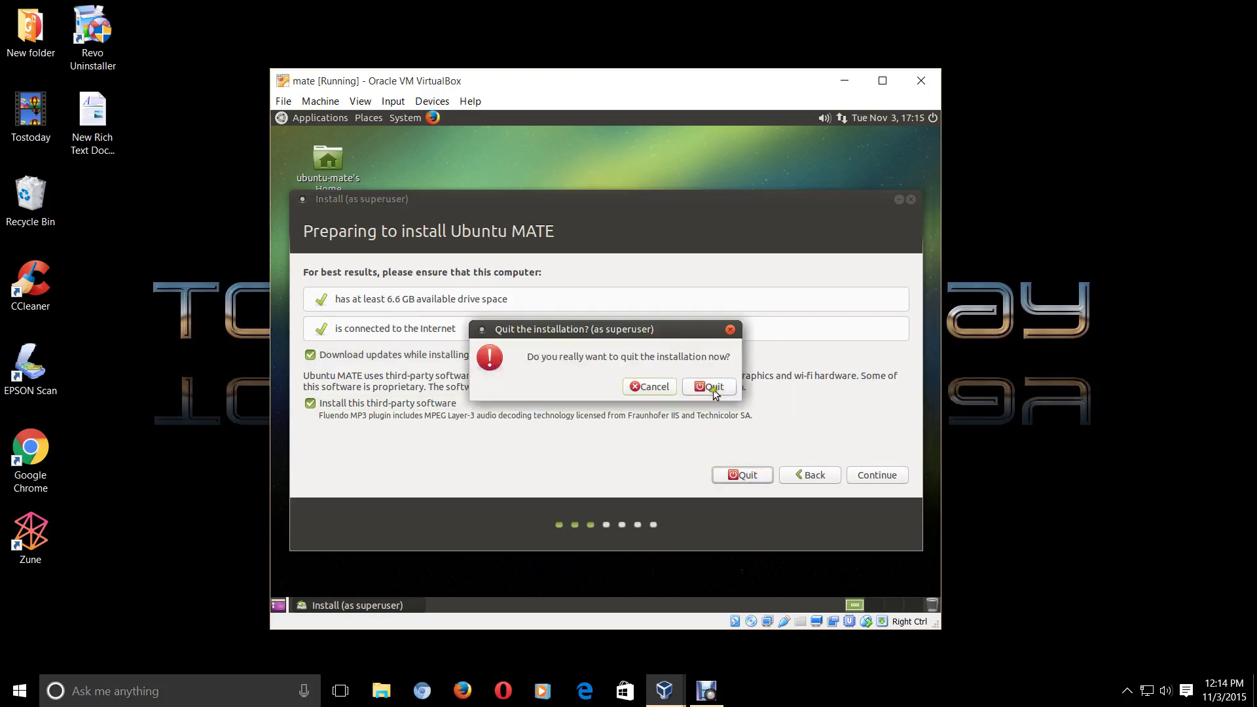
left_click(714, 389)
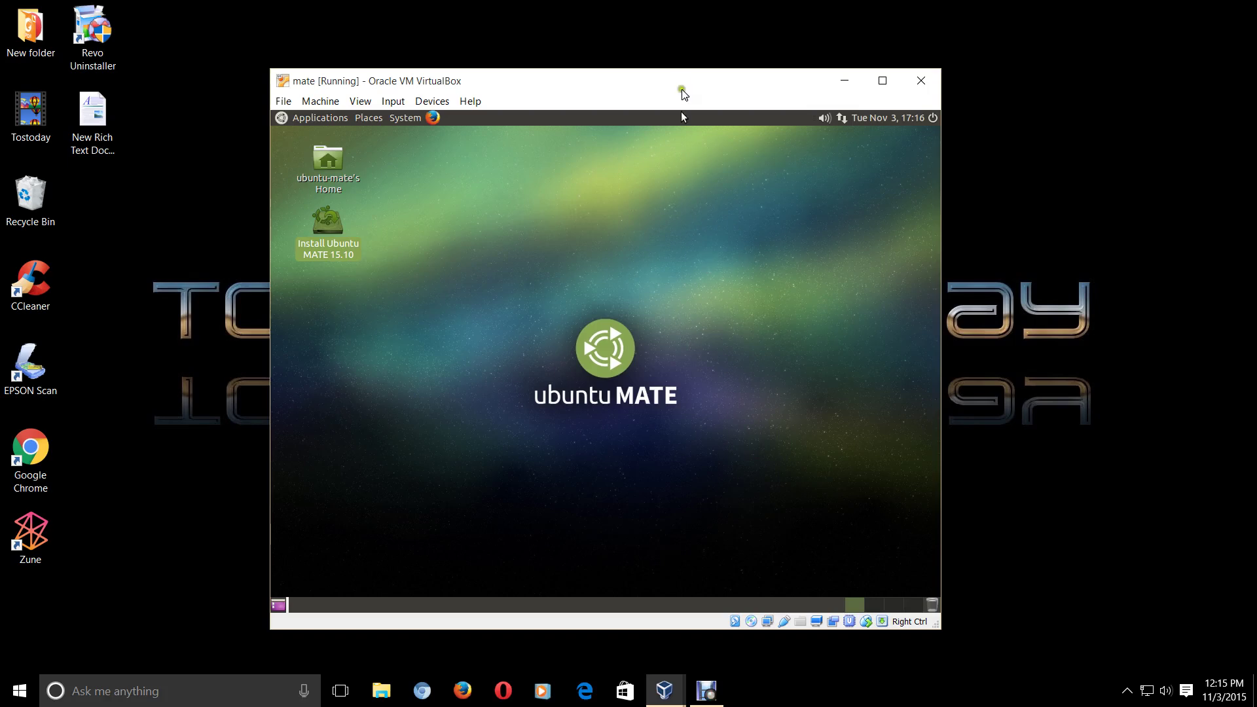
Drag the VirtualBox window toward the lower right of the host screen
left_click_drag(682, 91, 994, 380)
Return focus to the Windows host desktop
left_click(904, 155)
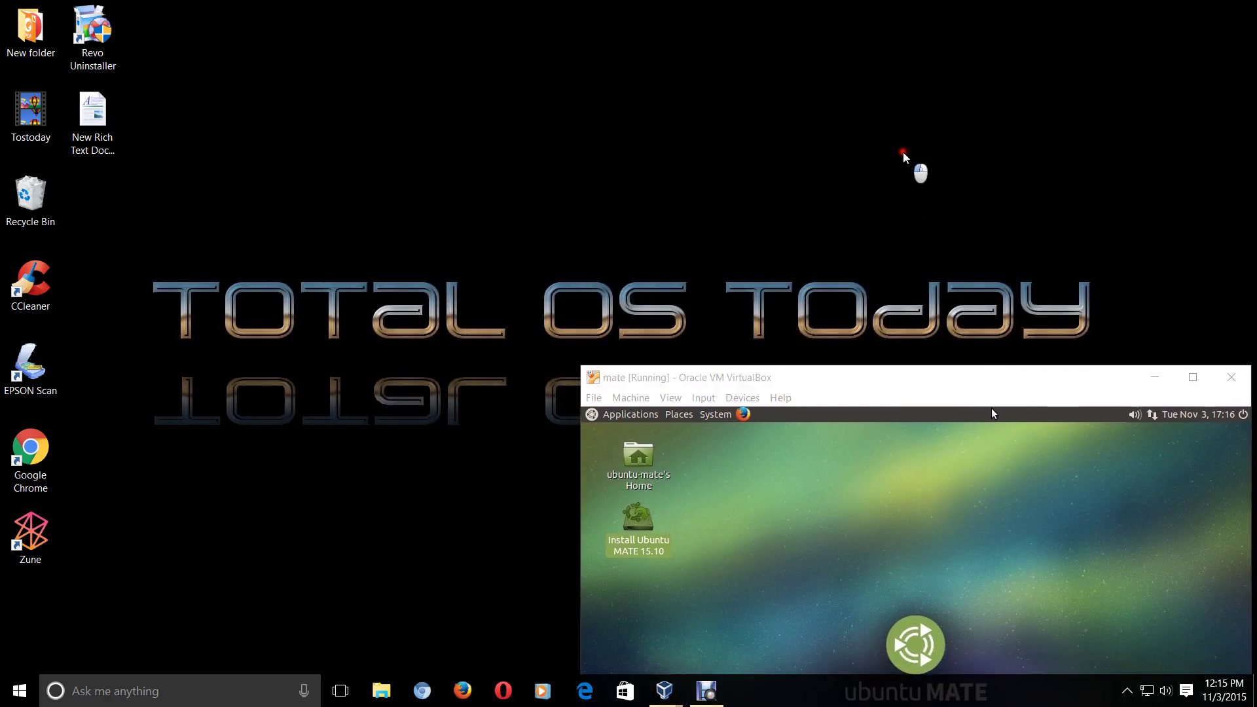